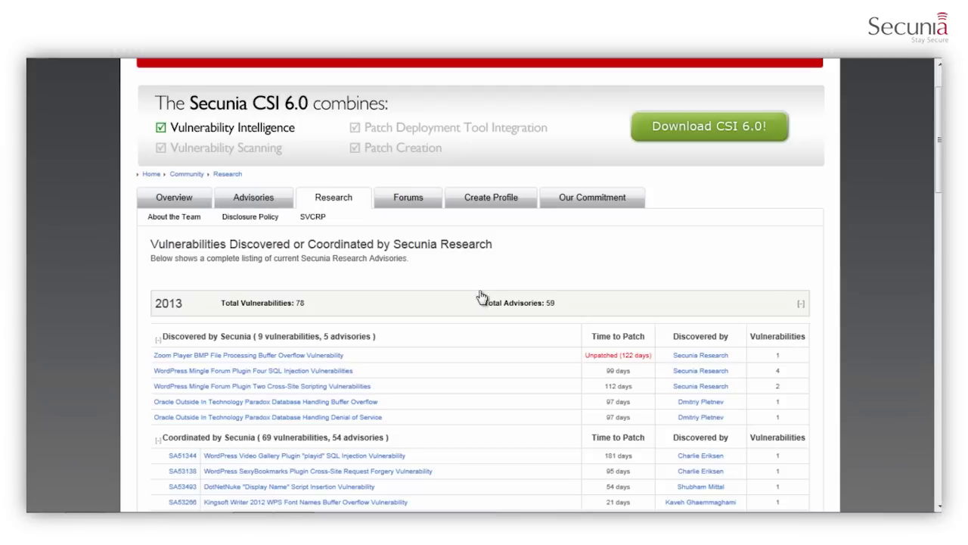
Look through the 2013 list of vulnerabilities discovered or coordinated by Secunia Research
{"action": "scroll", "coordinate": [464, 307], "scroll_direction": "down", "scroll_amount": 3}
{"action": "scroll", "coordinate": [466, 306], "scroll_direction": "down", "scroll_amount": 1}
{"action": "scroll", "coordinate": [465, 308], "scroll_direction": "down", "scroll_amount": 10}
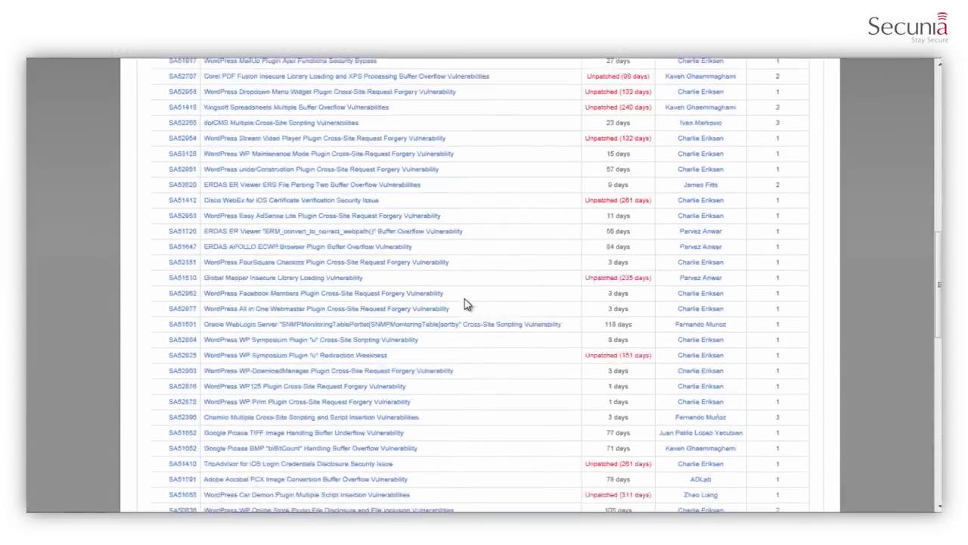
{"action": "scroll", "coordinate": [465, 303], "scroll_direction": "down", "scroll_amount": 9}
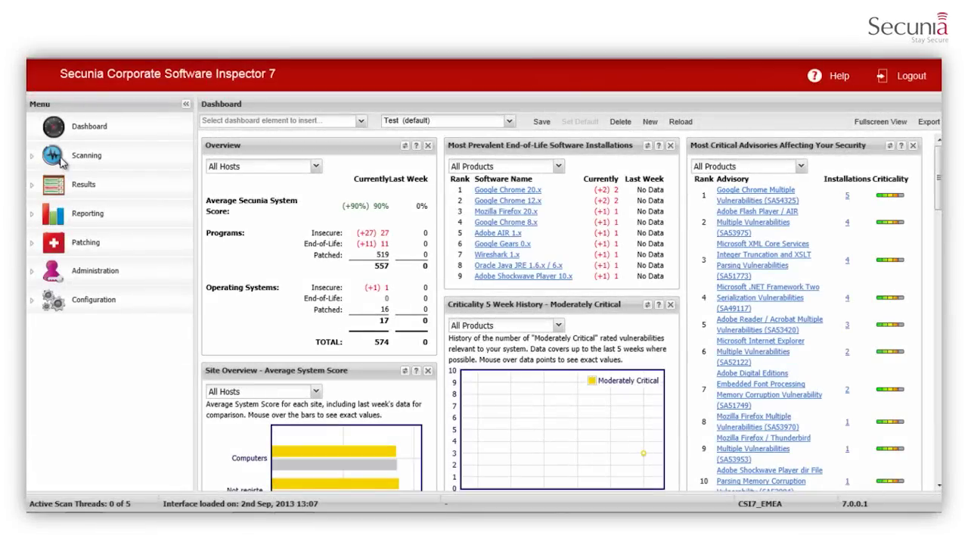
Run a Quick Scan that includes this computer, using the Type 2: All Paths scan type
{"action": "left_click", "coordinate": [63, 161]}
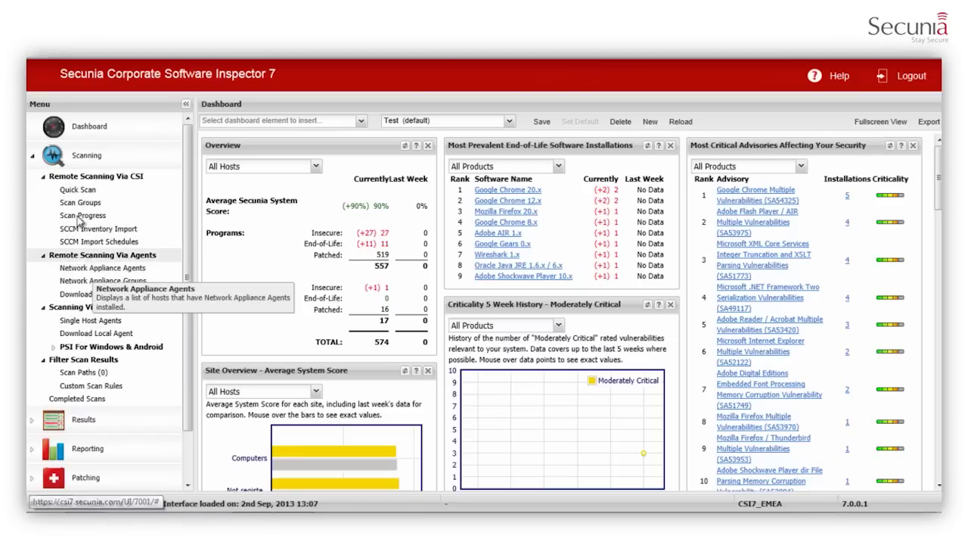
{"action": "left_click", "coordinate": [74, 190]}
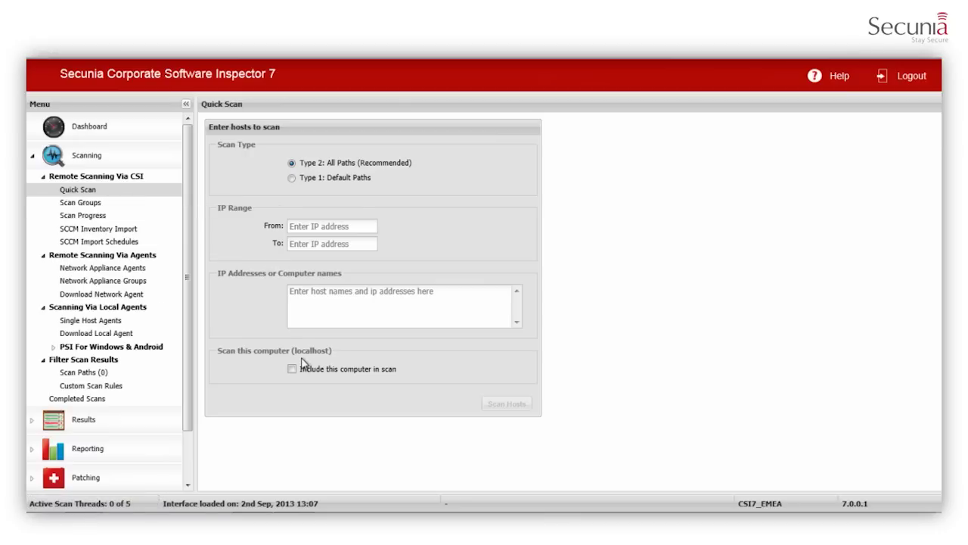
{"action": "left_click", "coordinate": [293, 368]}
{"action": "left_click", "coordinate": [496, 408]}
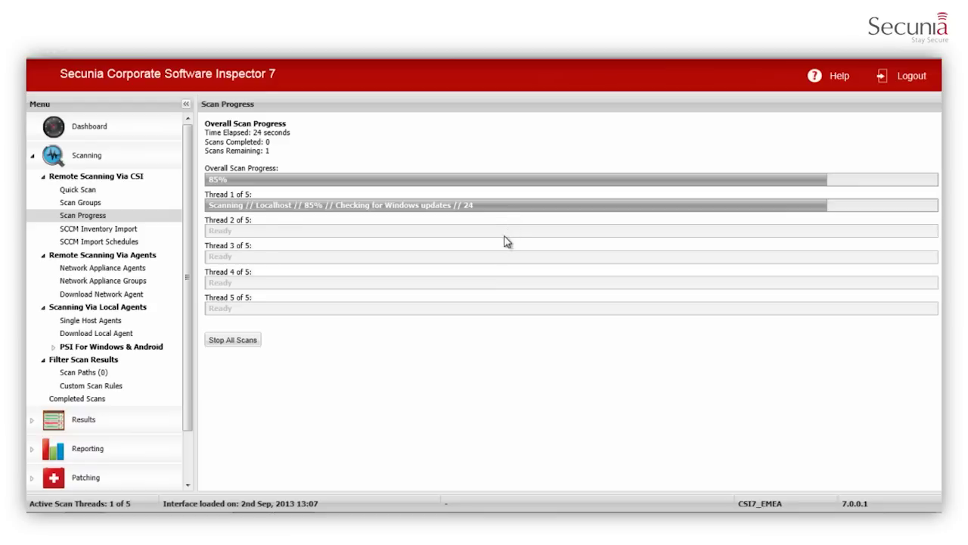
Inspect the Local Network scan group's scan type, IP ranges, IP networks and hosts, leaving its configuration unsaved
{"action": "left_click", "coordinate": [74, 205]}
{"action": "left_click", "coordinate": [217, 157]}
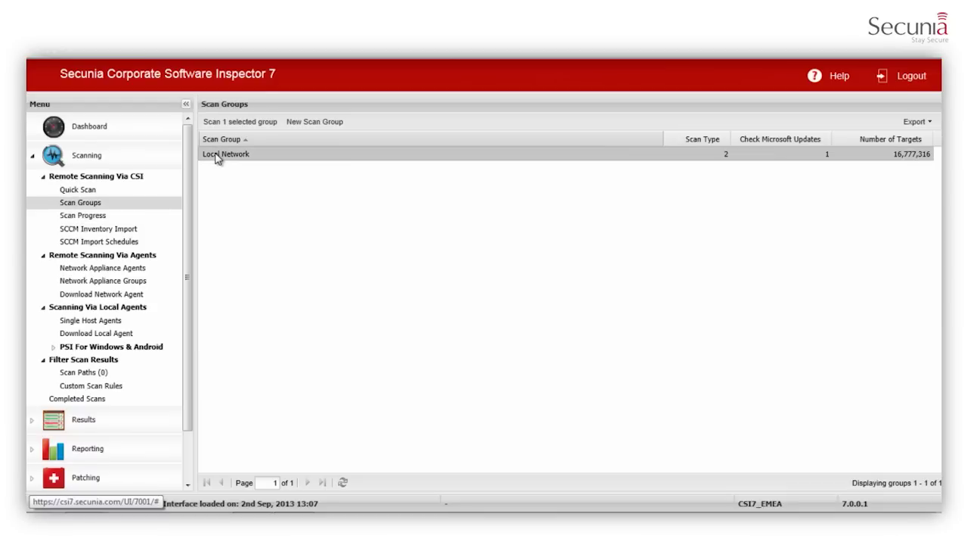
{"action": "right_click", "coordinate": [224, 159]}
{"action": "left_click", "coordinate": [241, 163]}
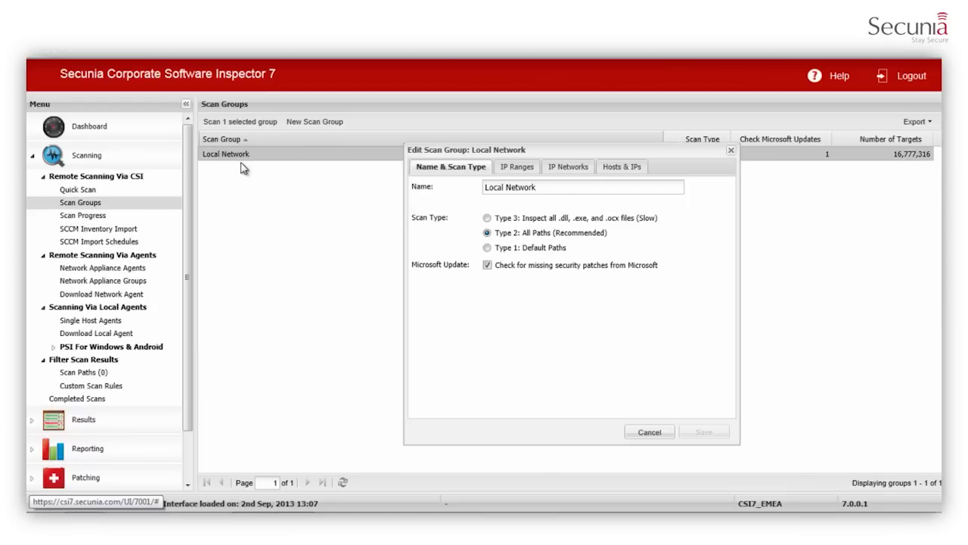
{"action": "left_click", "coordinate": [509, 167]}
{"action": "left_click", "coordinate": [557, 170]}
{"action": "left_click", "coordinate": [611, 170]}
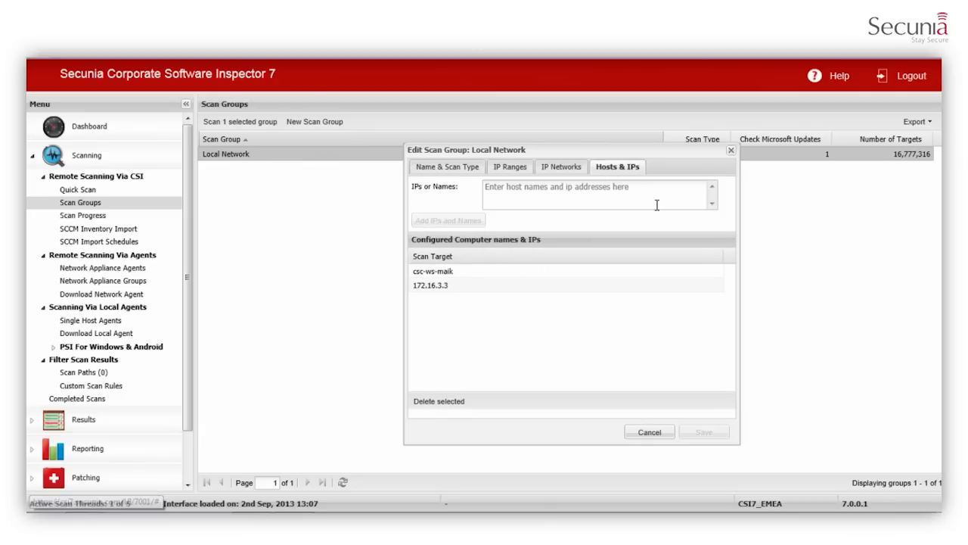
{"action": "left_click", "coordinate": [647, 432]}
Check the SCCM server connection settings for the inventory import and select a host in the import list
{"action": "left_click", "coordinate": [106, 229]}
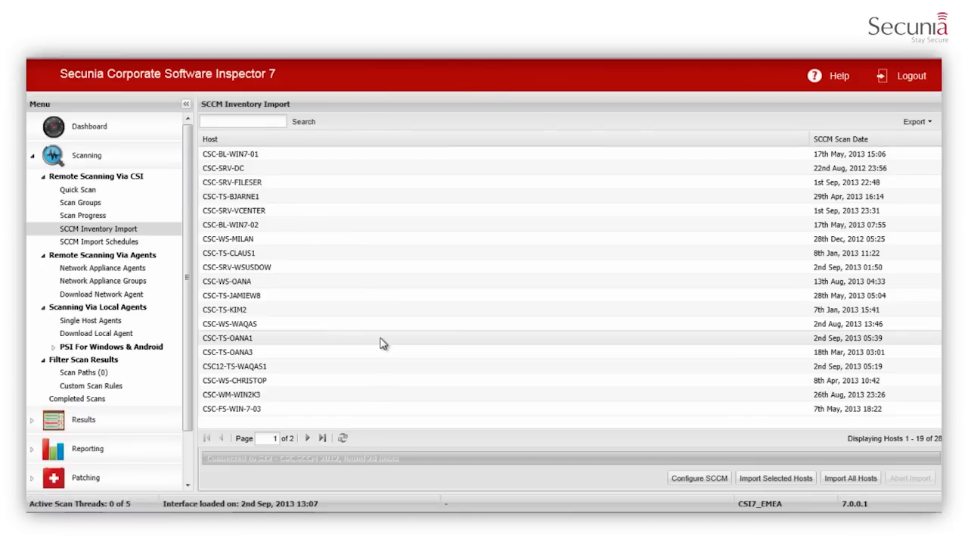
{"action": "left_click", "coordinate": [711, 483]}
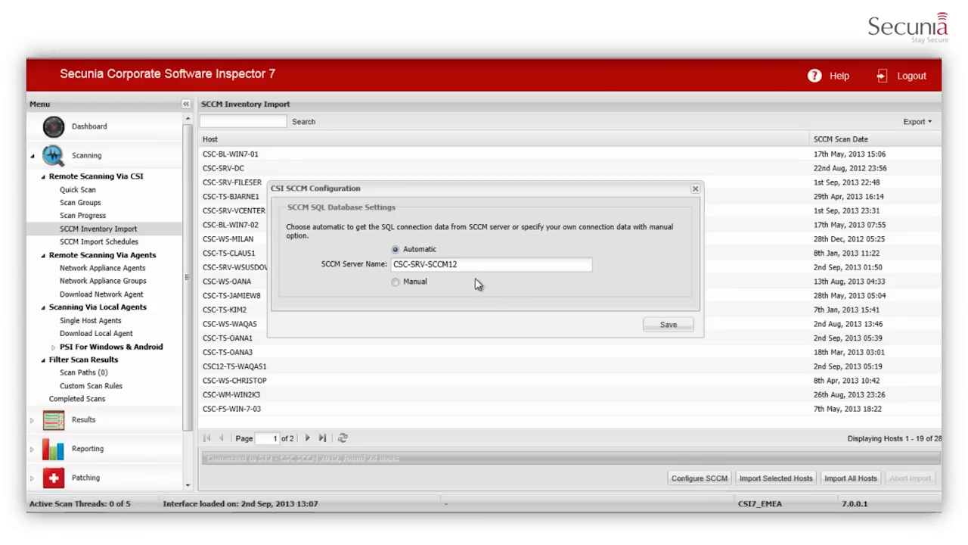
{"action": "left_click", "coordinate": [464, 266]}
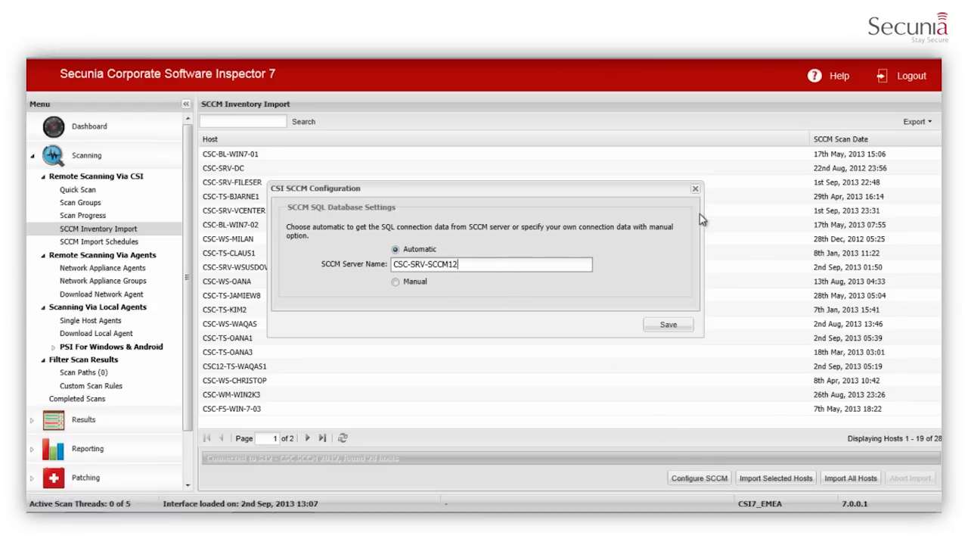
{"action": "left_click", "coordinate": [695, 189]}
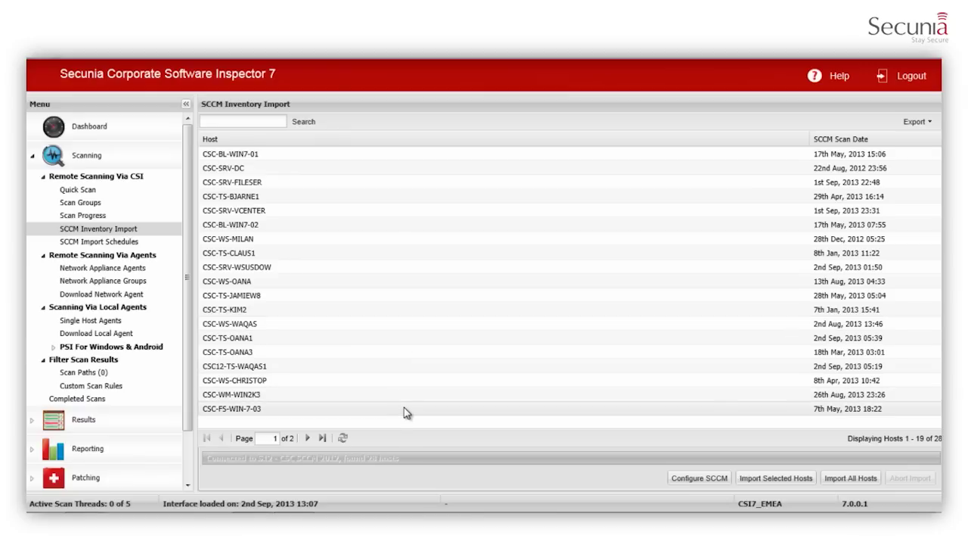
{"action": "left_click", "coordinate": [365, 297]}
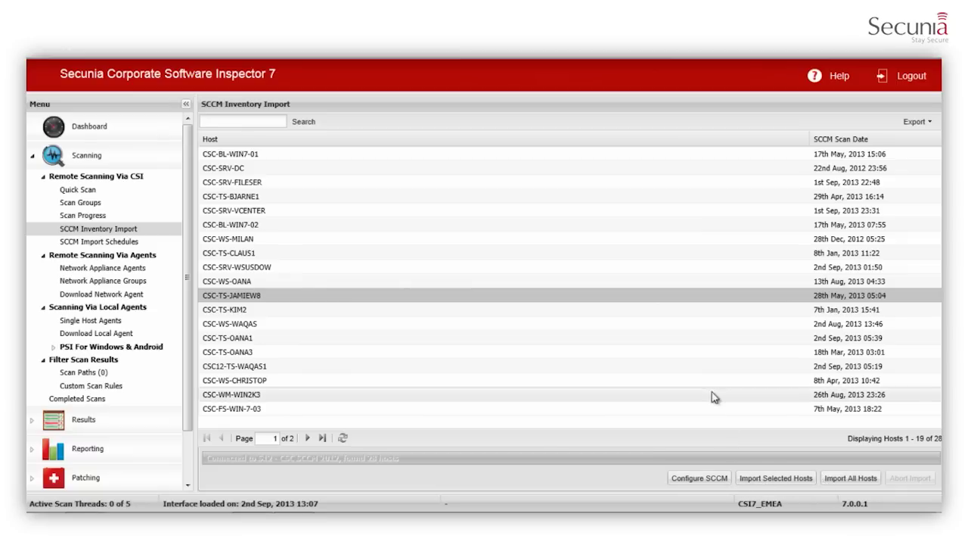
Inspect the settings of the weekly SCCM inventory import schedule and close them without saving
{"action": "left_click", "coordinate": [150, 244]}
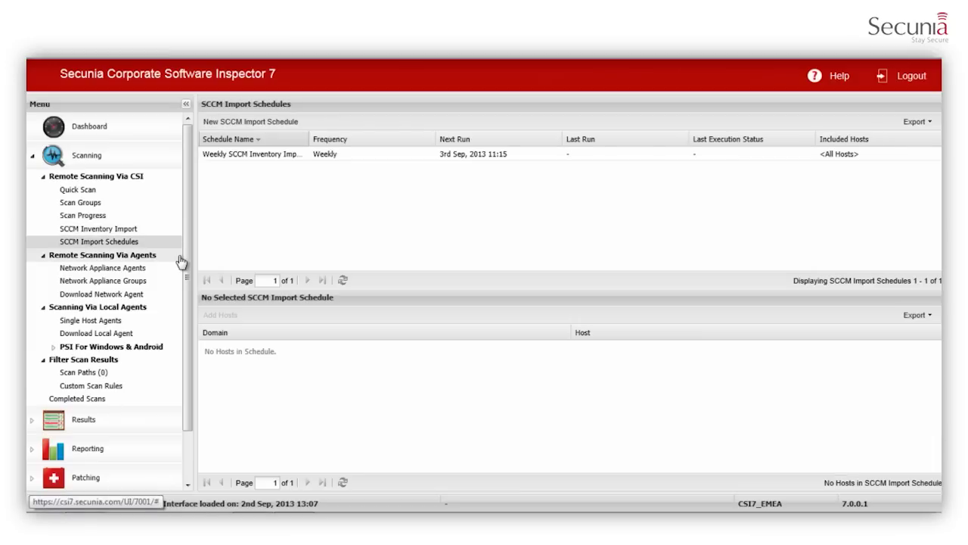
{"action": "right_click", "coordinate": [253, 162]}
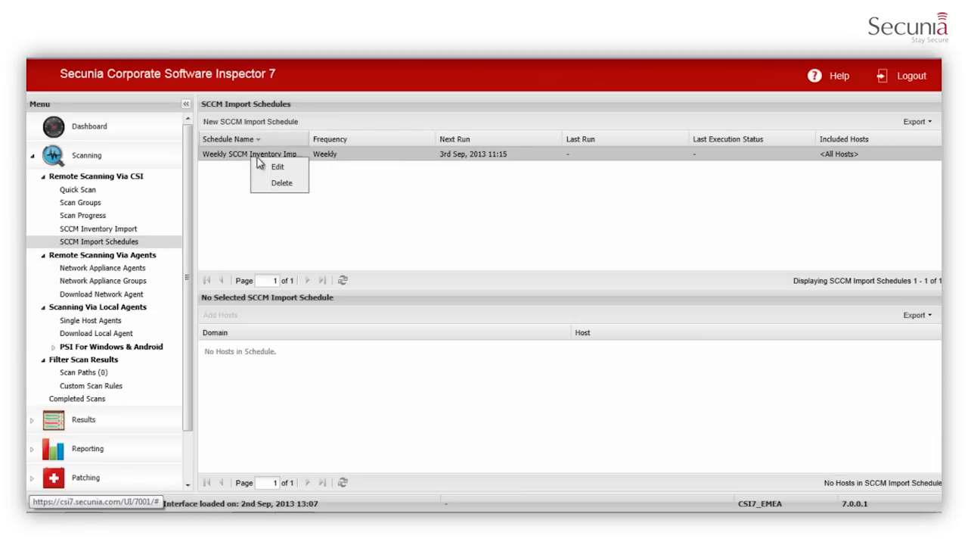
{"action": "left_click", "coordinate": [271, 168]}
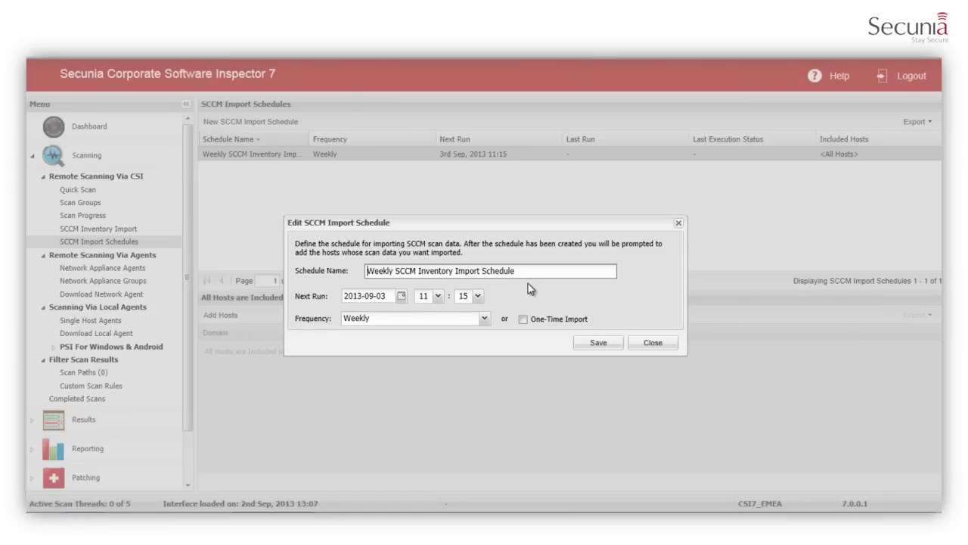
{"action": "left_click", "coordinate": [642, 345]}
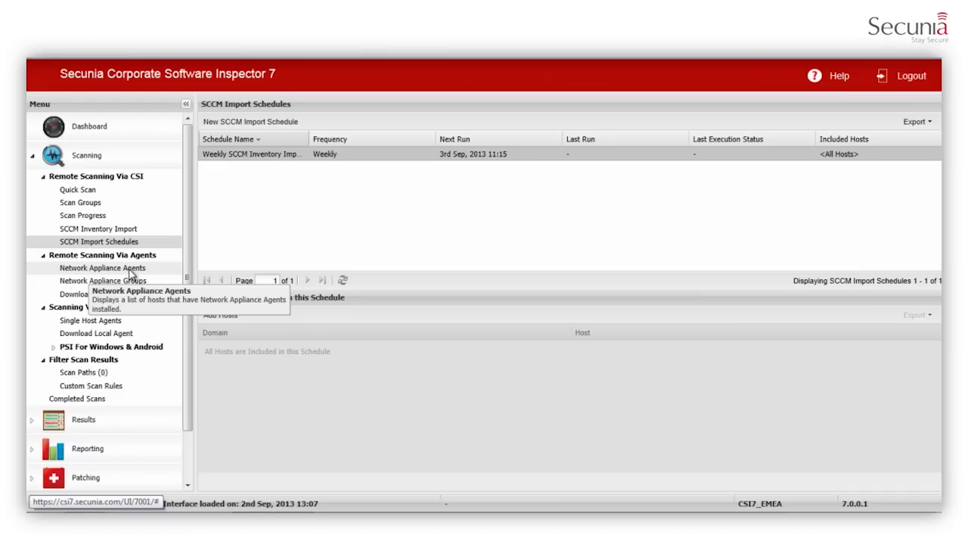
View the single host agents and the download page for the local agent
{"action": "left_click", "coordinate": [112, 324]}
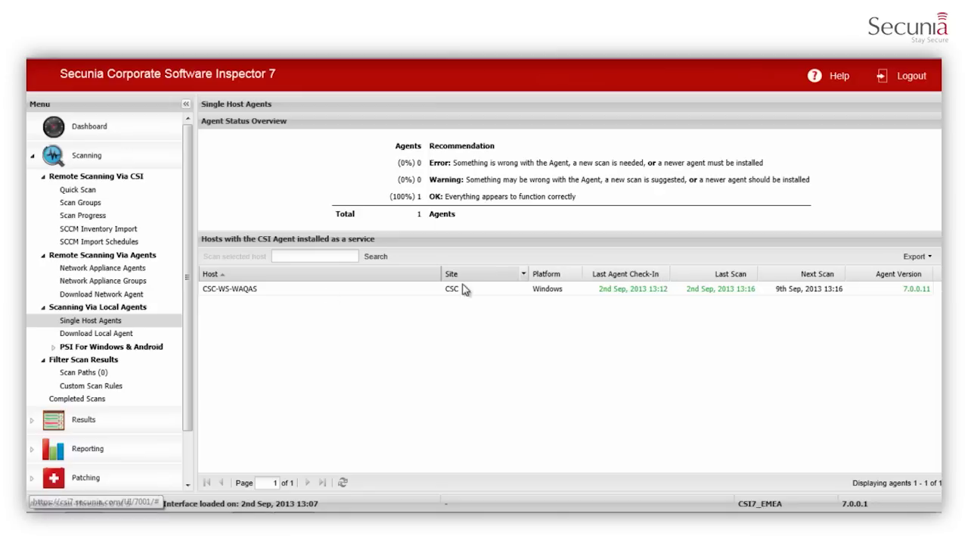
{"action": "left_click", "coordinate": [110, 333]}
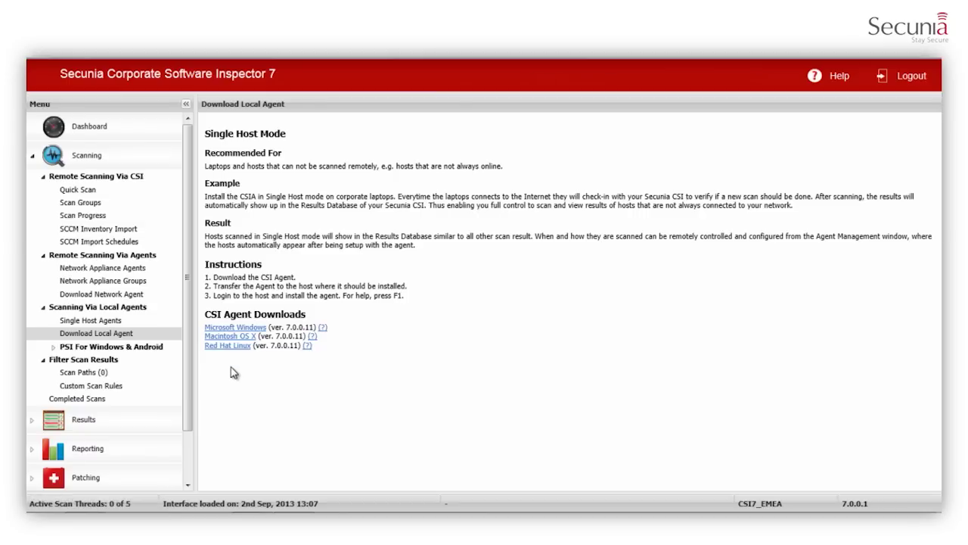
View the network appliance agents and inspect the Disconnected Network group's scan type and targets, cancelling the edit
{"action": "left_click", "coordinate": [88, 272]}
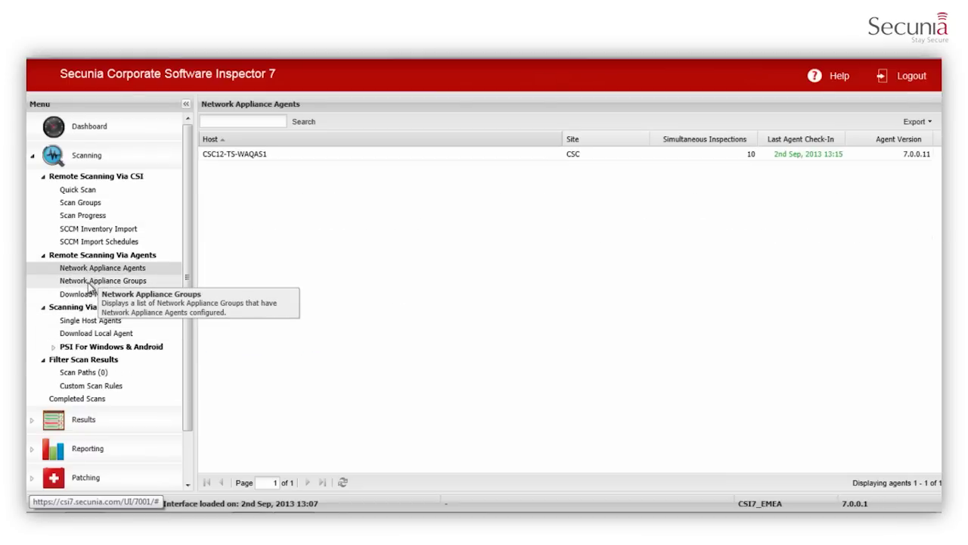
{"action": "left_click", "coordinate": [90, 281]}
{"action": "right_click", "coordinate": [235, 161]}
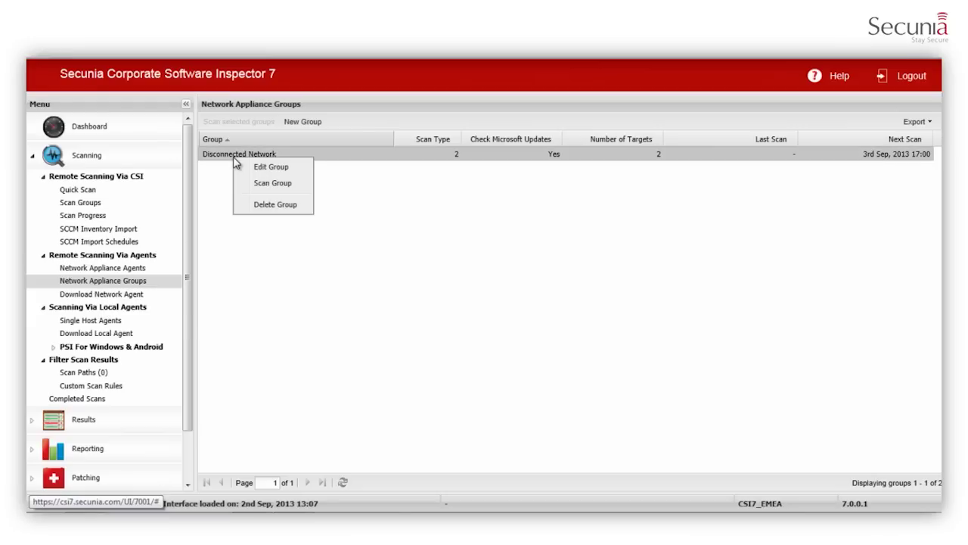
{"action": "left_click", "coordinate": [256, 167]}
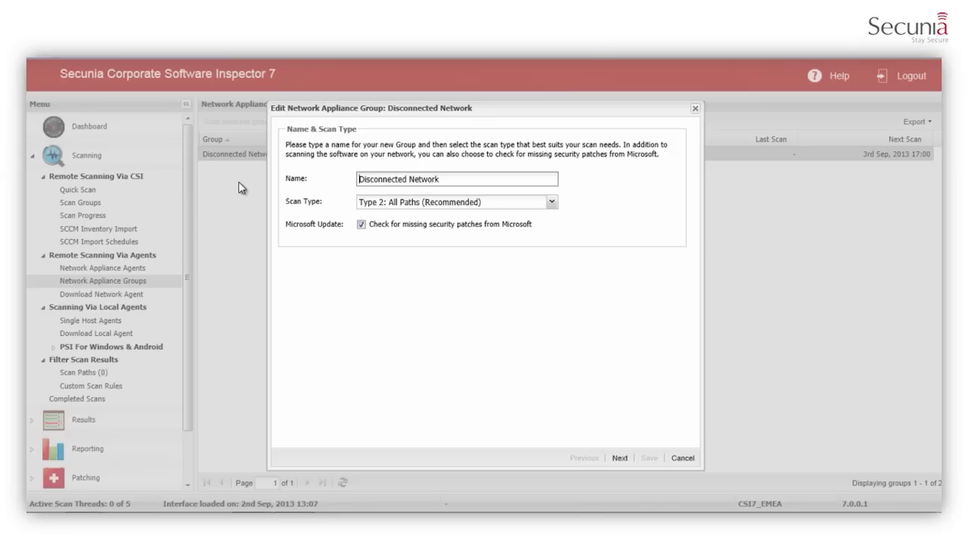
{"action": "left_click", "coordinate": [621, 457]}
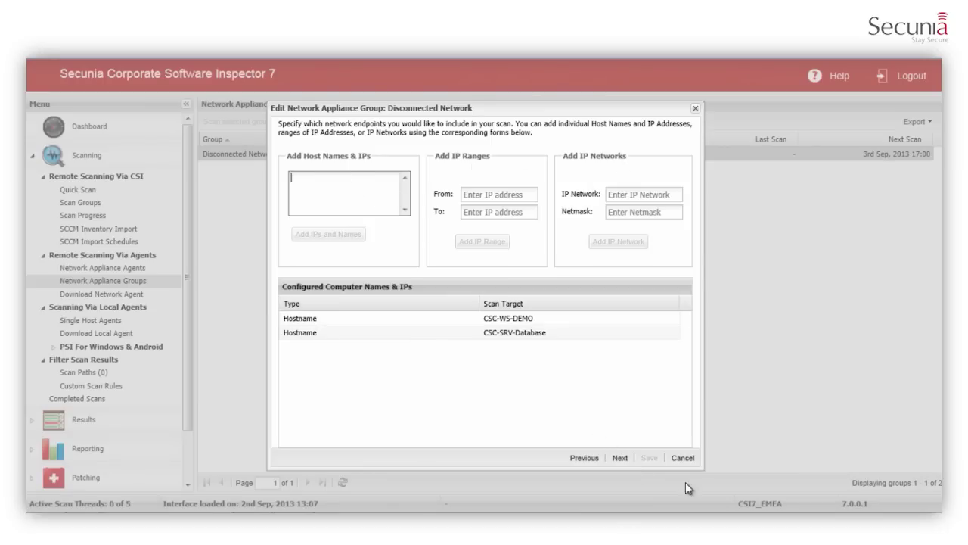
{"action": "left_click", "coordinate": [683, 457]}
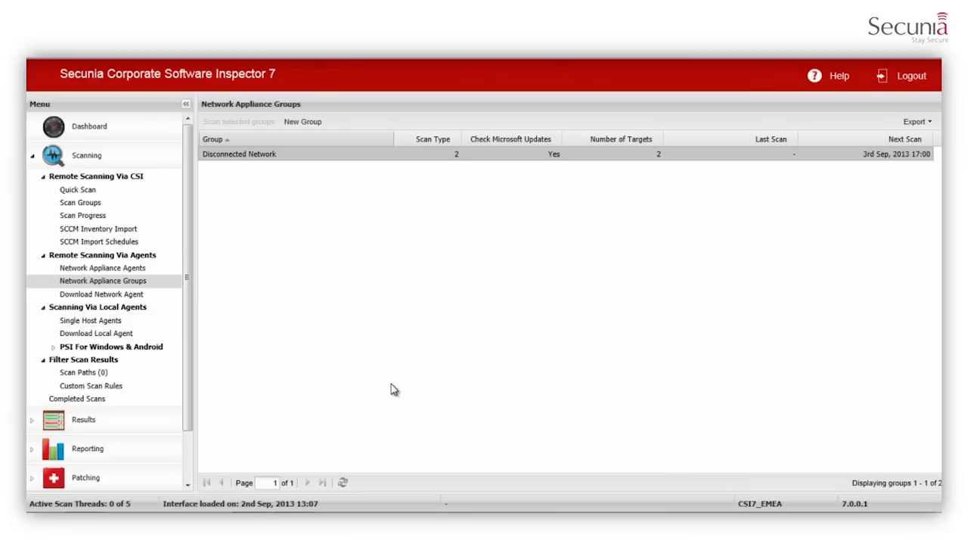
View the update approvals of PSI for Windows and the configuration and distribution page of PSI for Android
{"action": "left_click", "coordinate": [63, 349]}
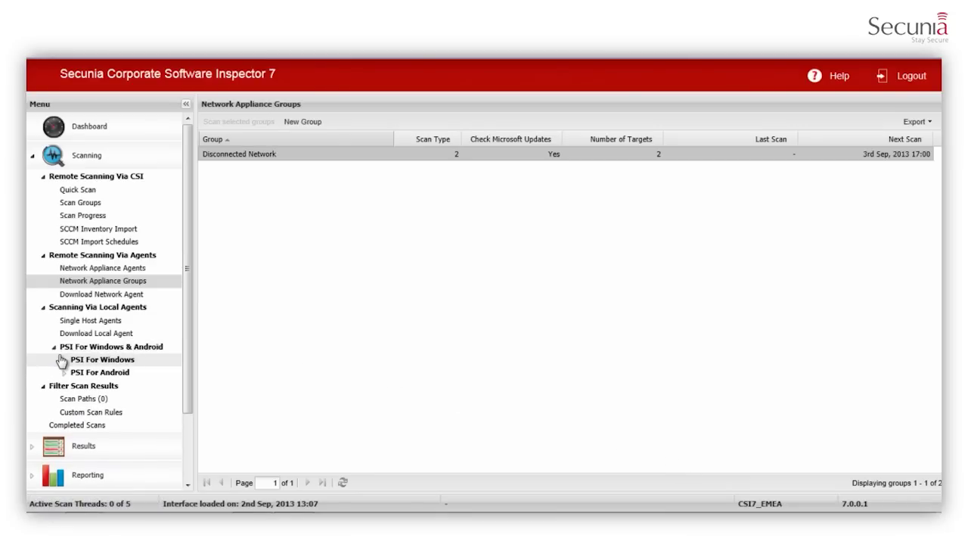
{"action": "left_click", "coordinate": [61, 362]}
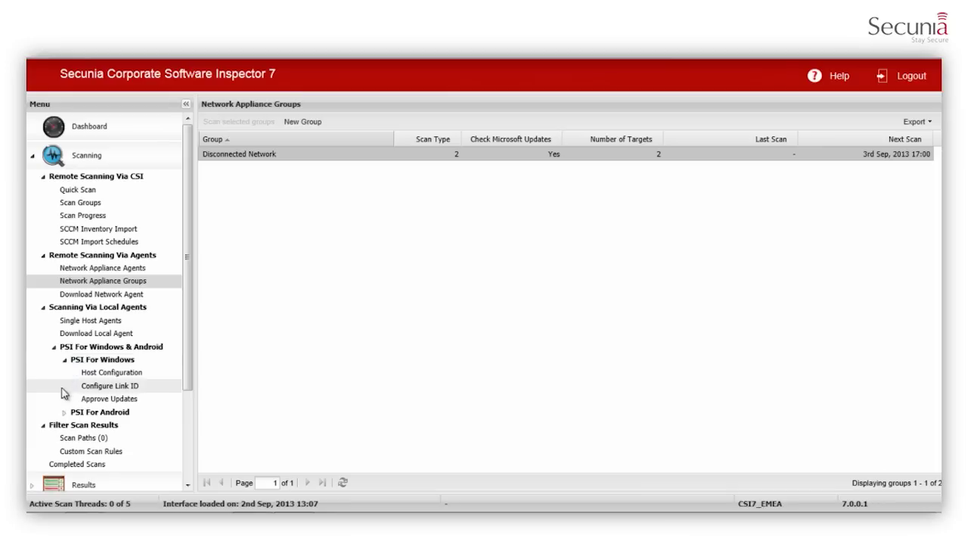
{"action": "left_click", "coordinate": [64, 413]}
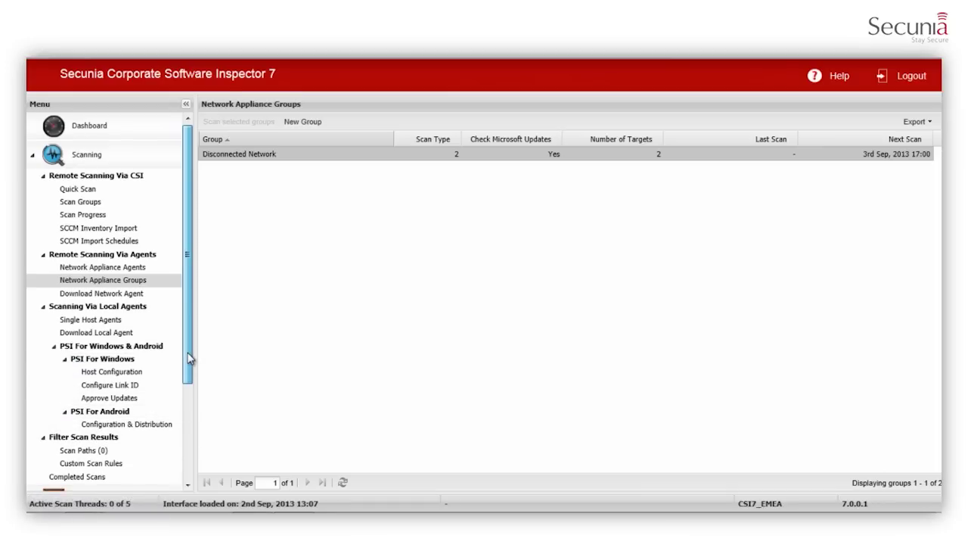
{"action": "left_click_drag", "start_coordinate": [189, 359], "coordinate": [184, 404]}
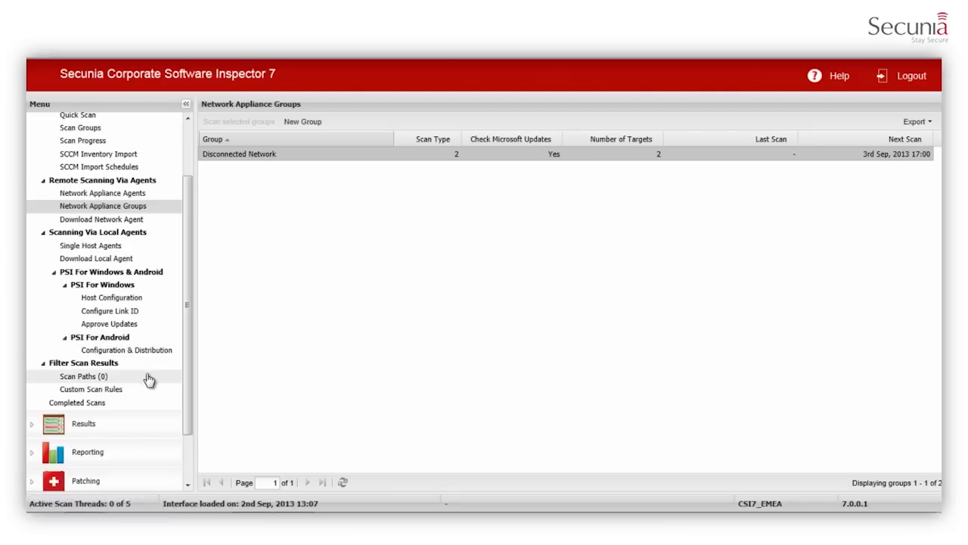
{"action": "left_click_drag", "start_coordinate": [190, 391], "coordinate": [190, 423]}
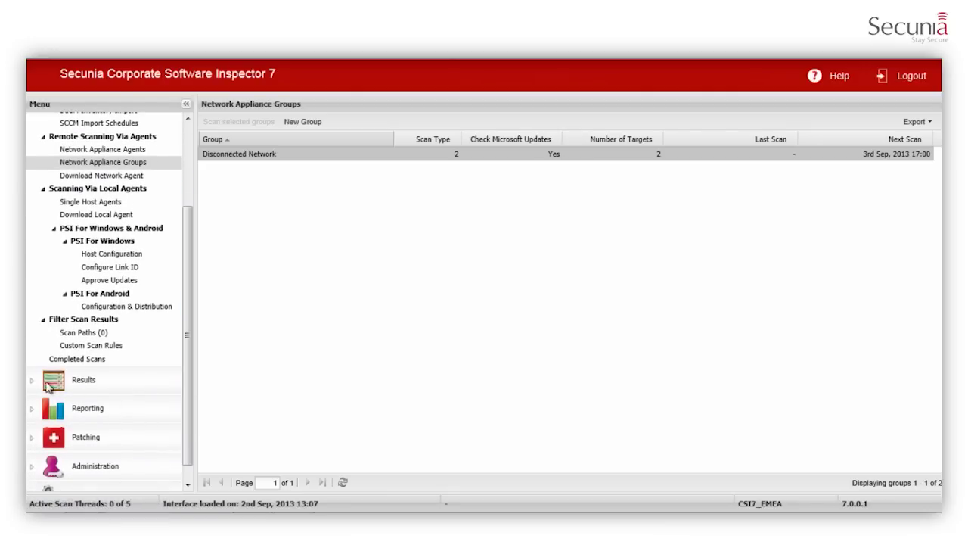
{"action": "left_click", "coordinate": [110, 281]}
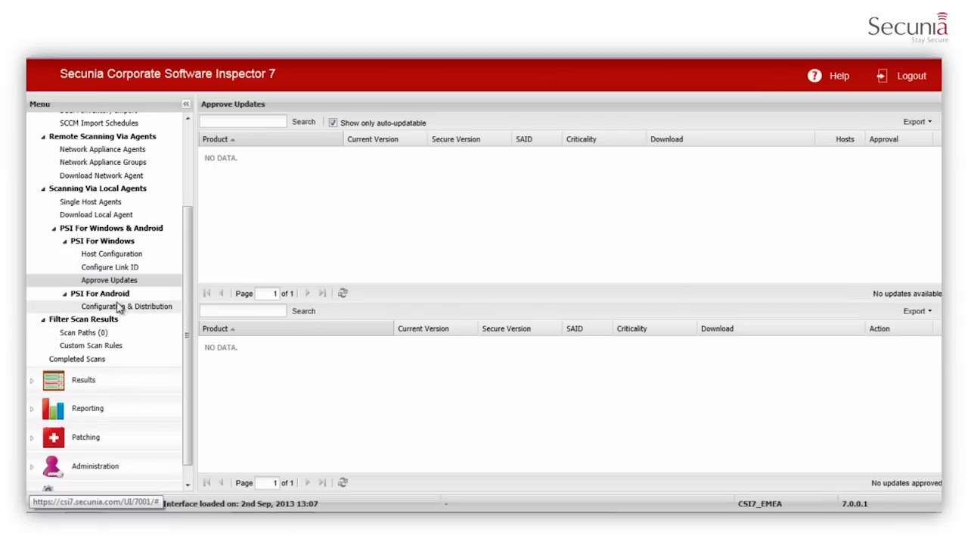
{"action": "left_click", "coordinate": [119, 310]}
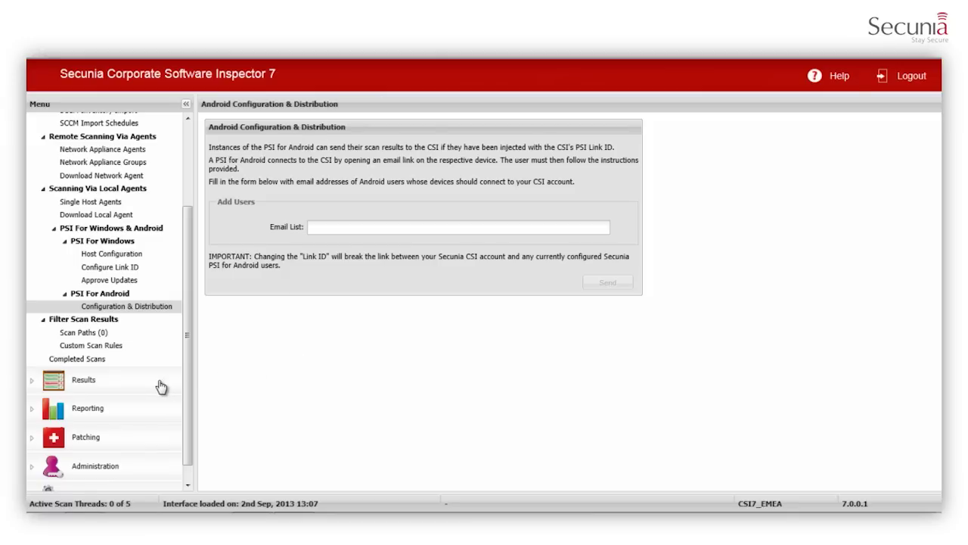
View the list of completed scans and expand the Results section of the navigation
{"action": "left_click", "coordinate": [110, 363]}
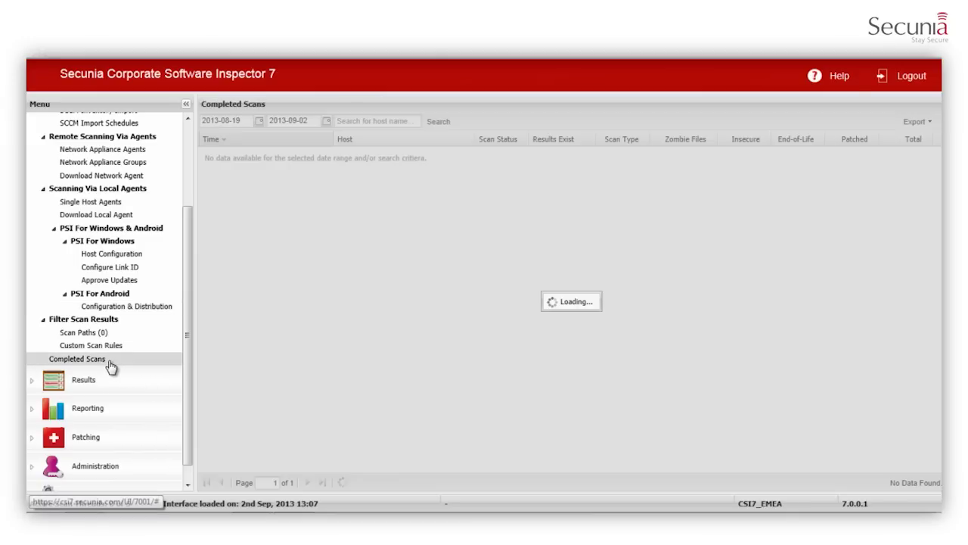
{"action": "scroll", "coordinate": [126, 325], "scroll_direction": "up", "scroll_amount": 4}
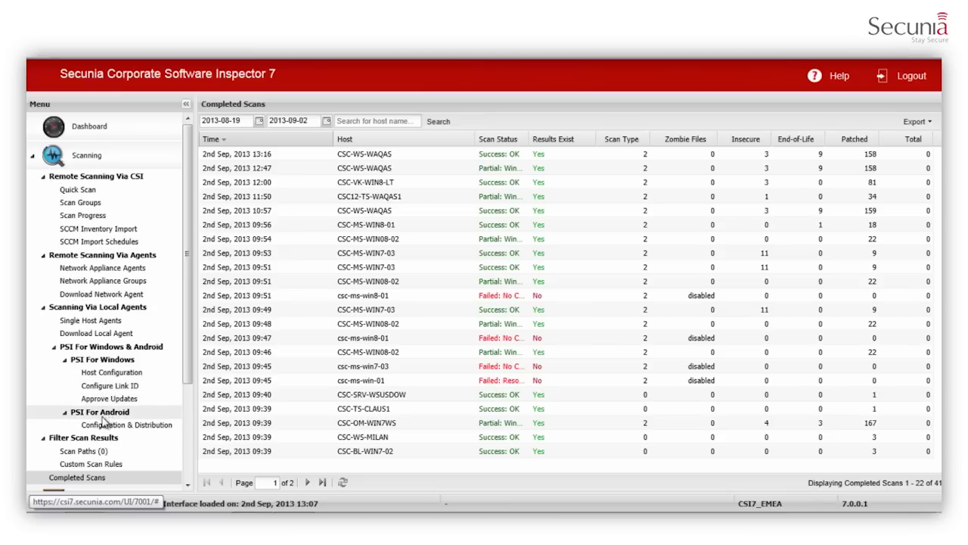
{"action": "scroll", "coordinate": [103, 416], "scroll_direction": "down", "scroll_amount": 4}
{"action": "left_click", "coordinate": [66, 389]}
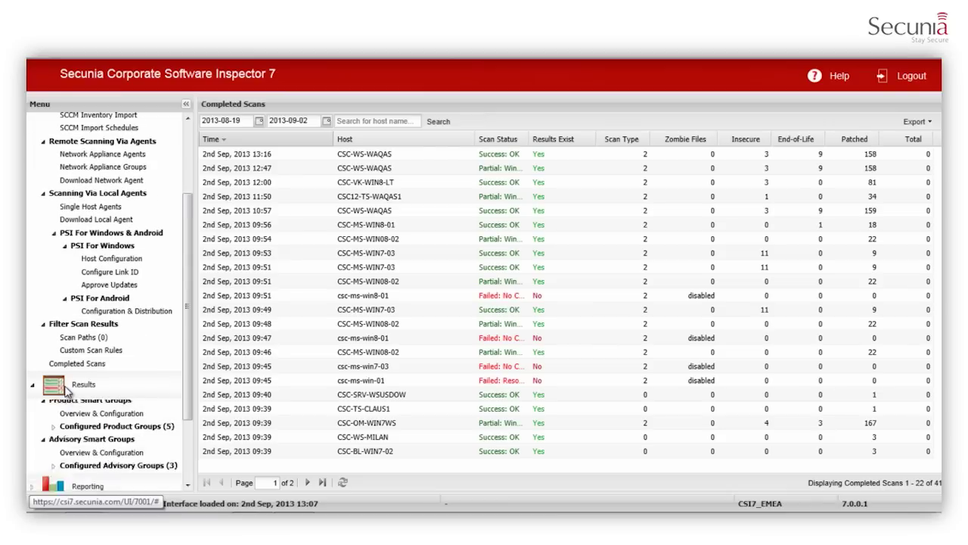
{"action": "scroll", "coordinate": [90, 249], "scroll_direction": "up", "scroll_amount": 4}
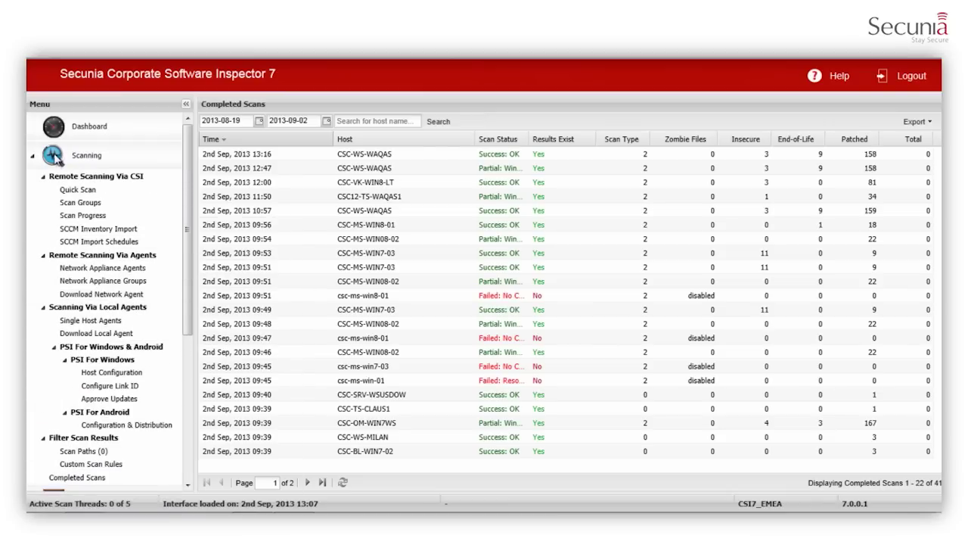
Inspect the criteria types offered for a new host smart group from the Host Smart Groups overview, closing the form without saving
{"action": "left_click", "coordinate": [87, 155]}
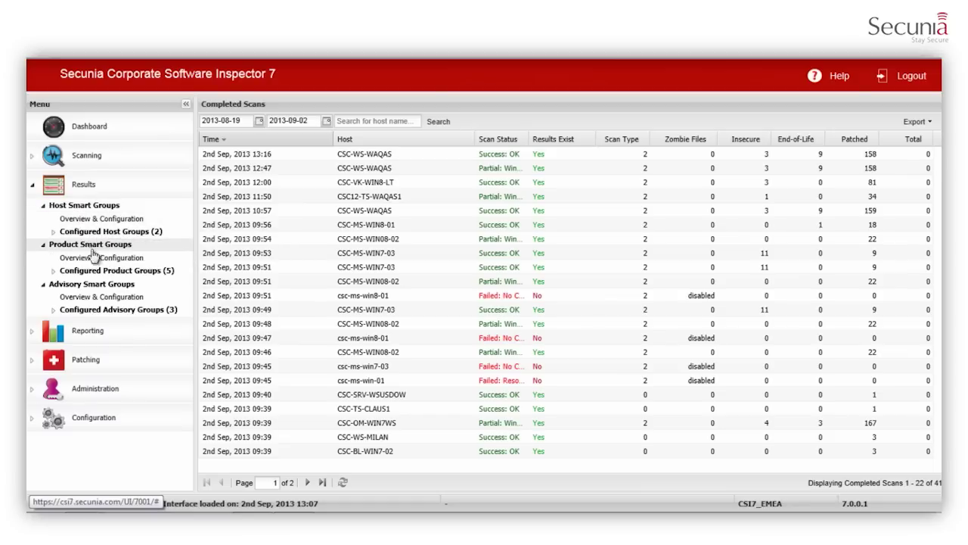
{"action": "left_click", "coordinate": [107, 219]}
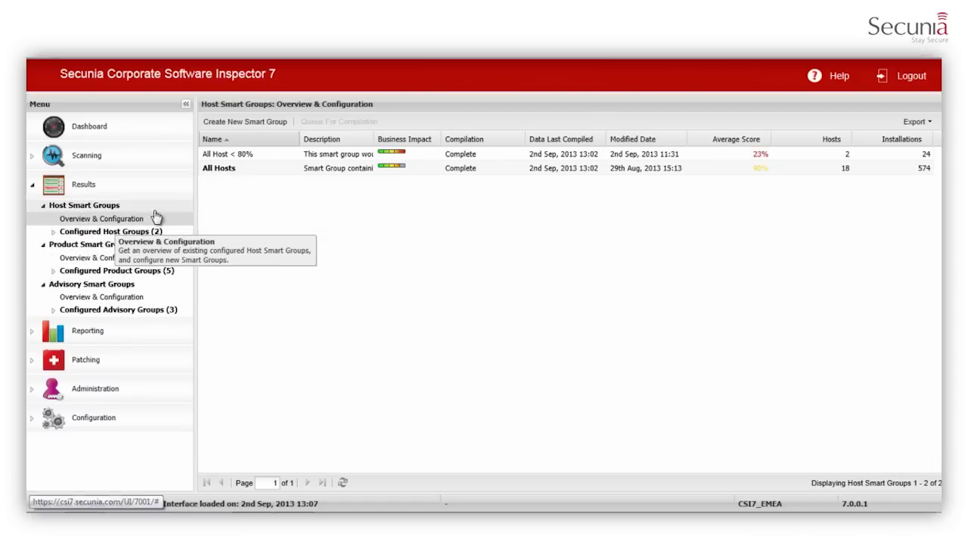
{"action": "left_click", "coordinate": [251, 123]}
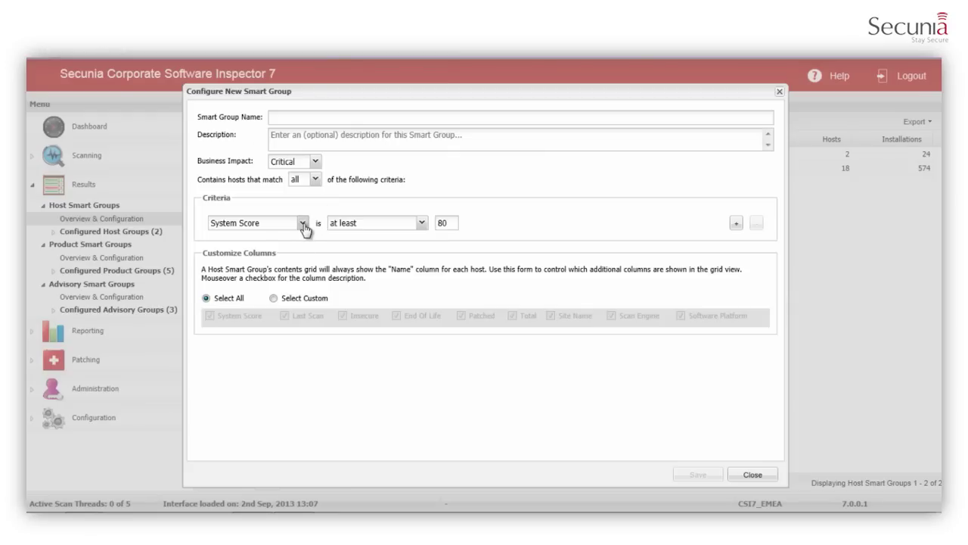
{"action": "left_click", "coordinate": [304, 224]}
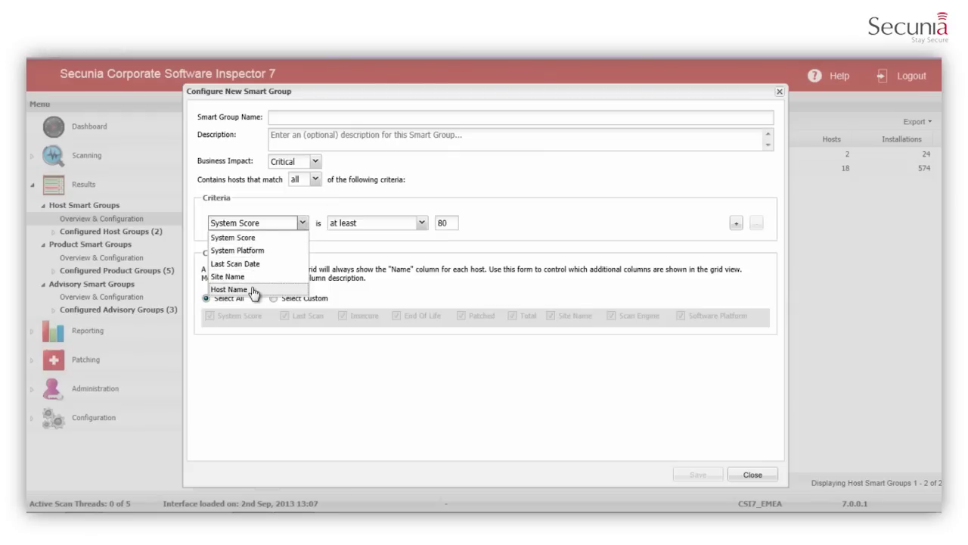
{"action": "left_click", "coordinate": [753, 474]}
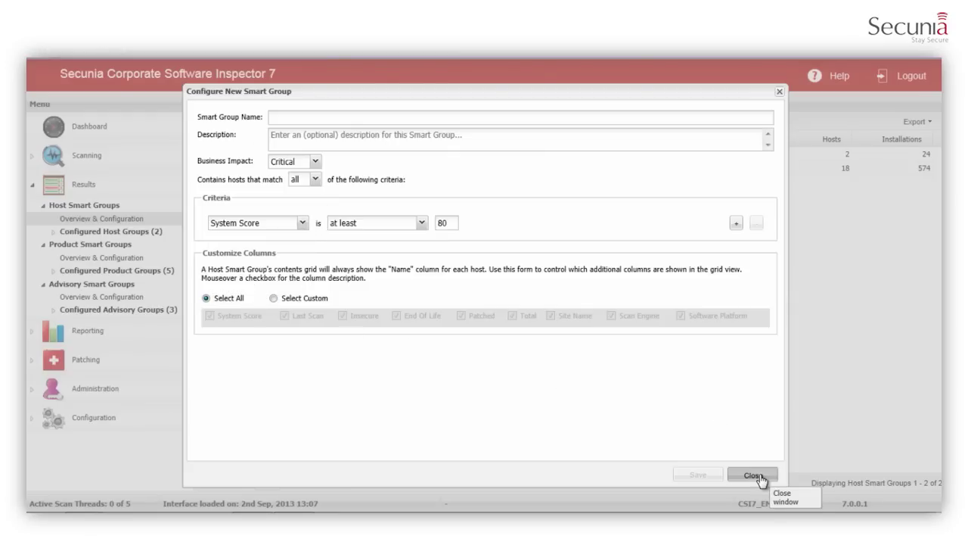
View the contents of the All Hosts smart group, expanding All computers and the CSC domain and widening the Host column
{"action": "left_click", "coordinate": [53, 231]}
{"action": "left_click", "coordinate": [78, 246]}
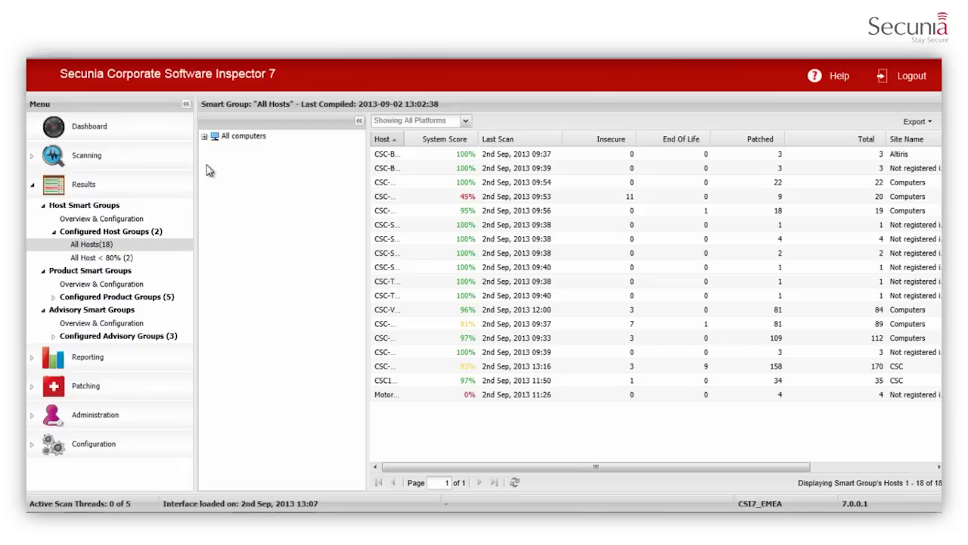
{"action": "left_click", "coordinate": [204, 137]}
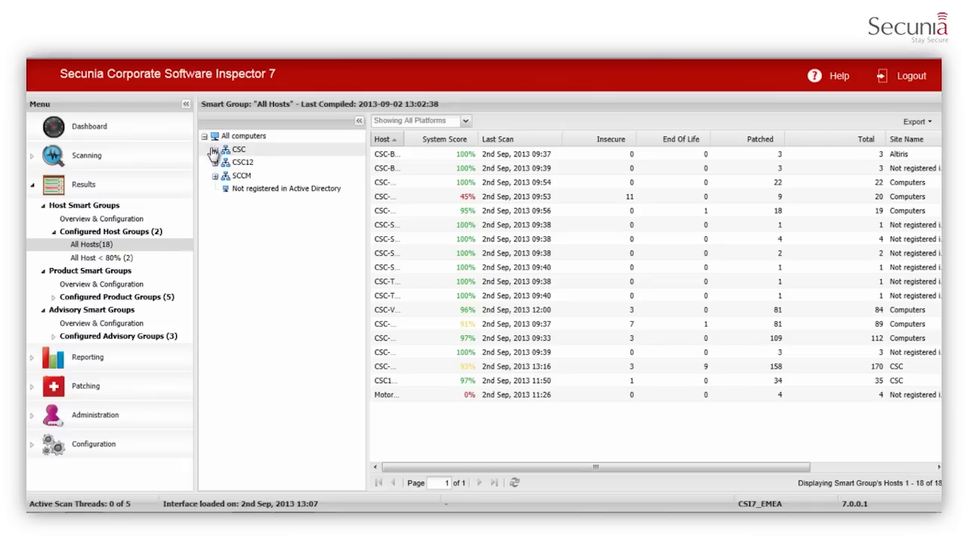
{"action": "left_click", "coordinate": [215, 149]}
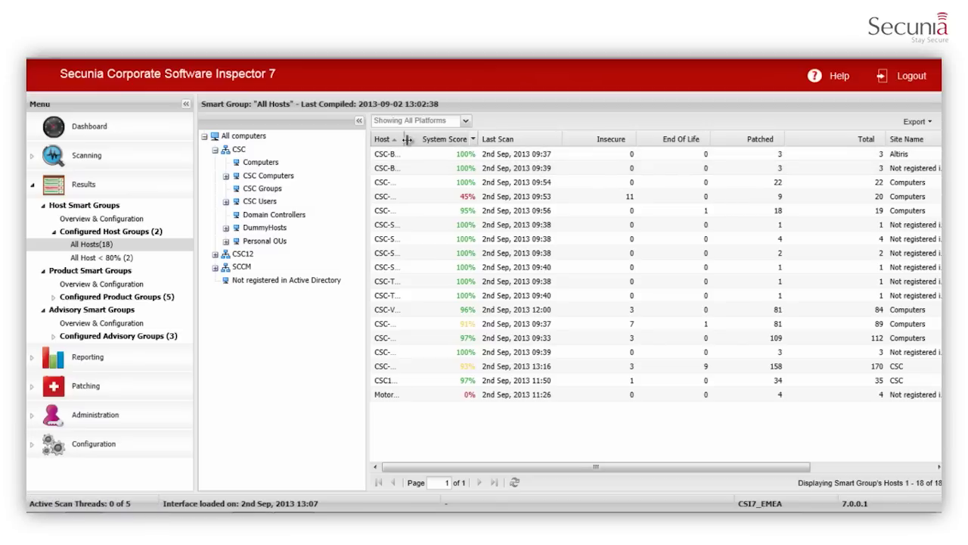
{"action": "left_click_drag", "start_coordinate": [407, 139], "coordinate": [480, 140]}
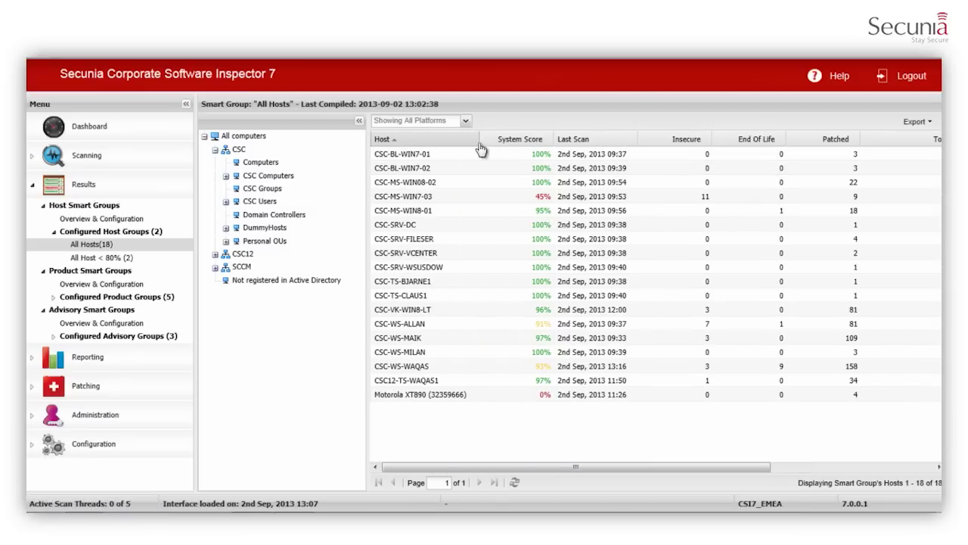
Examine the criteria and custom columns of the "All Host < 80%" host smart group, closing its configuration without saving
{"action": "left_click", "coordinate": [75, 221]}
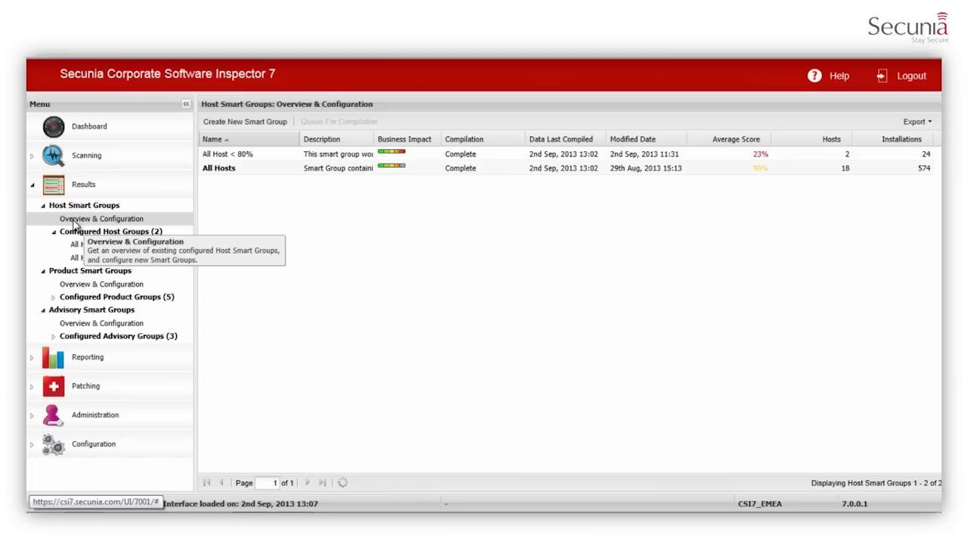
{"action": "left_click", "coordinate": [217, 155]}
{"action": "right_click", "coordinate": [218, 156]}
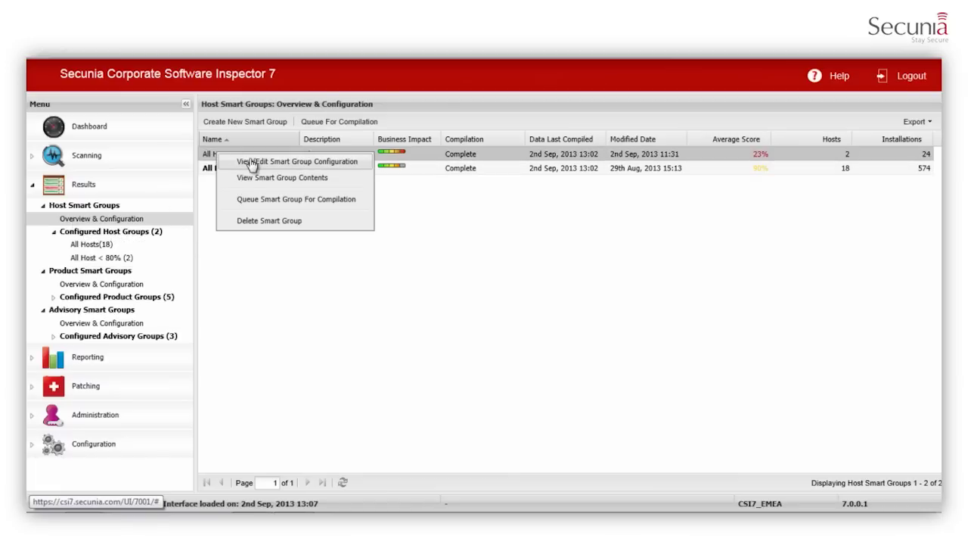
{"action": "left_click", "coordinate": [253, 163]}
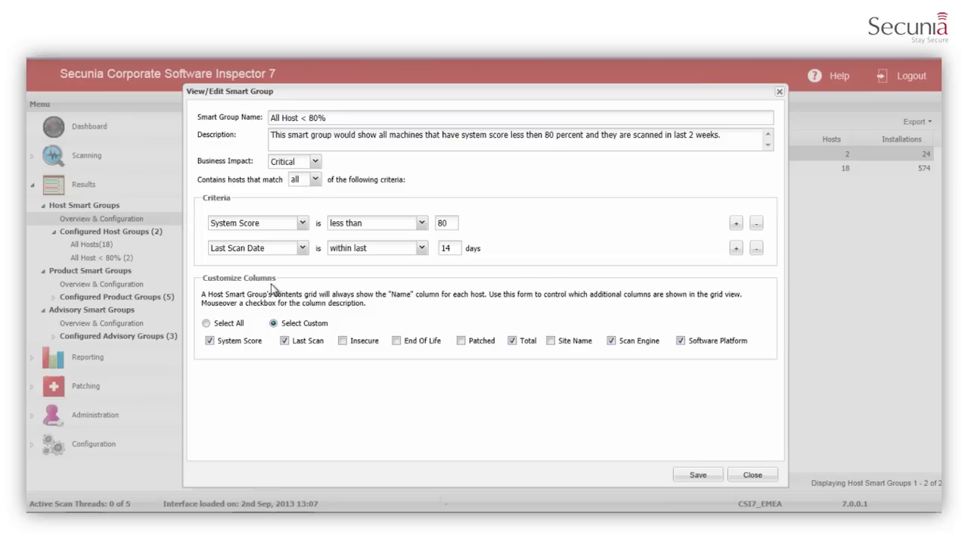
{"action": "mouse_move", "coordinate": [295, 350]}
{"action": "left_click", "coordinate": [748, 478]}
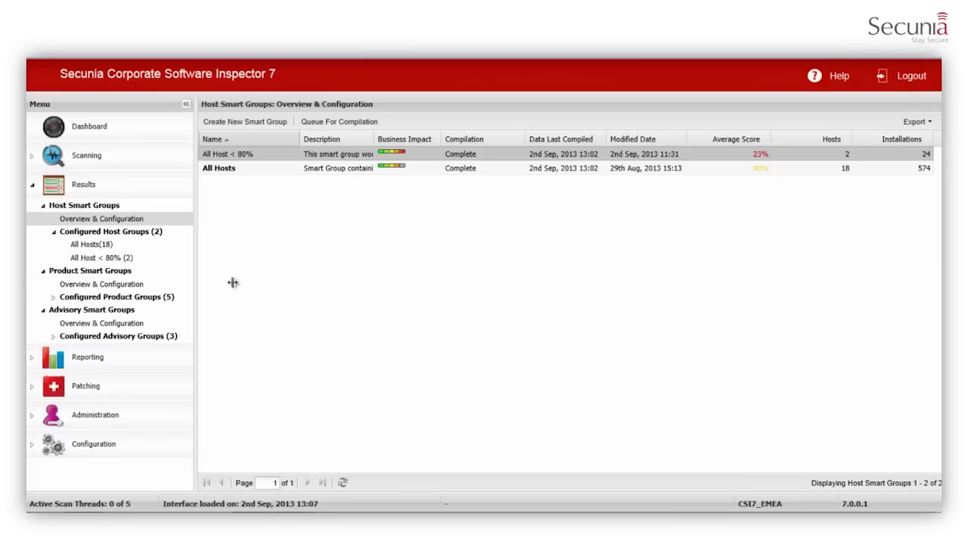
Examine the configuration and available criteria types of the "Highly Critical Insecure programs in last 7 days" product smart group, closing it unsaved
{"action": "left_click", "coordinate": [121, 290]}
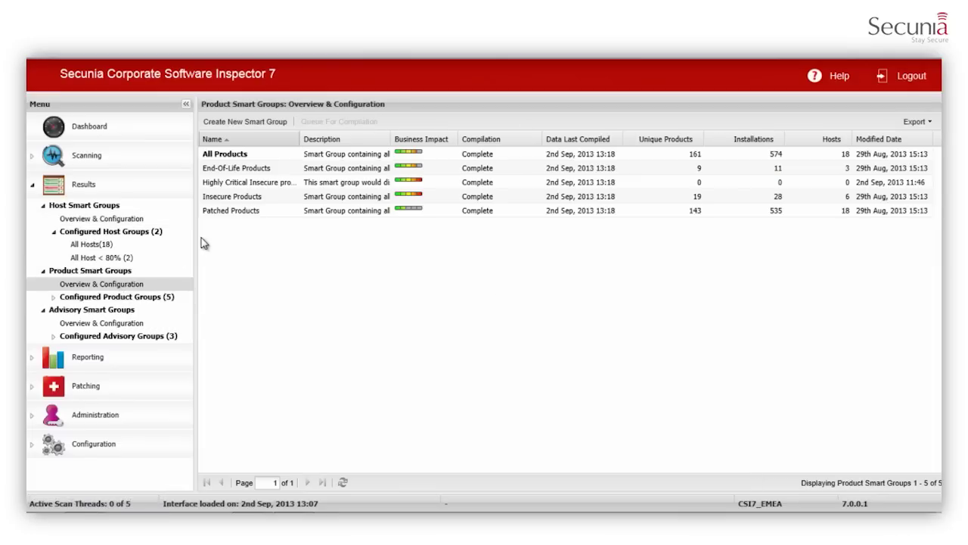
{"action": "left_click", "coordinate": [256, 183]}
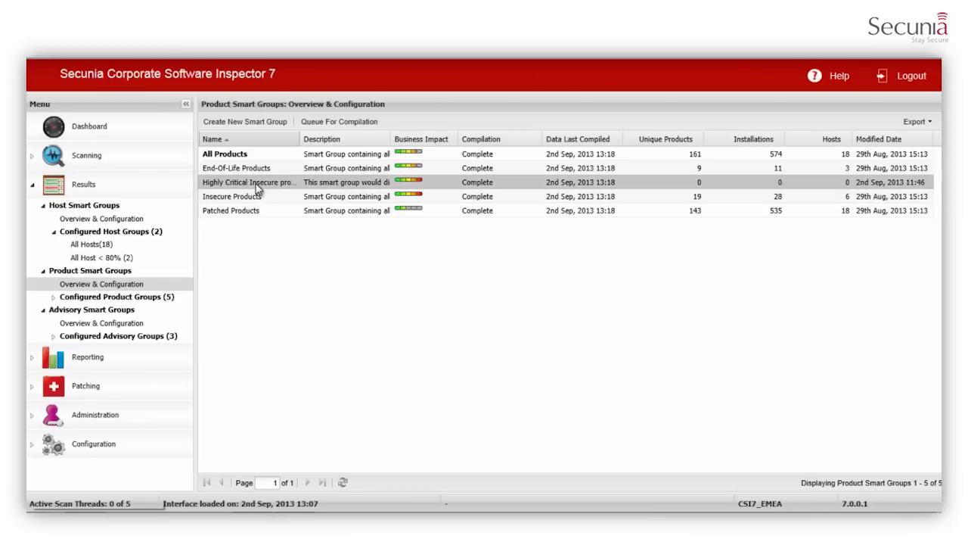
{"action": "right_click", "coordinate": [255, 183]}
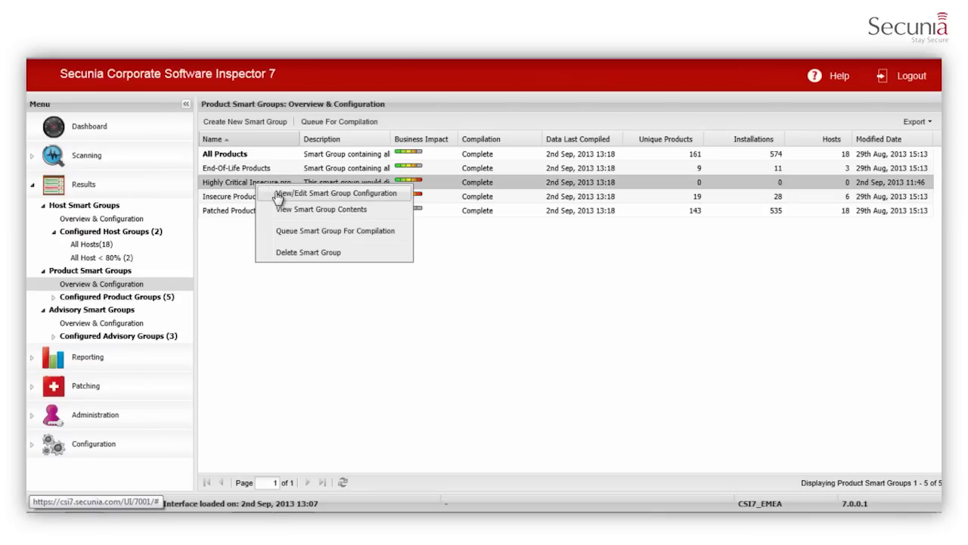
{"action": "left_click", "coordinate": [278, 194]}
{"action": "left_click", "coordinate": [302, 222]}
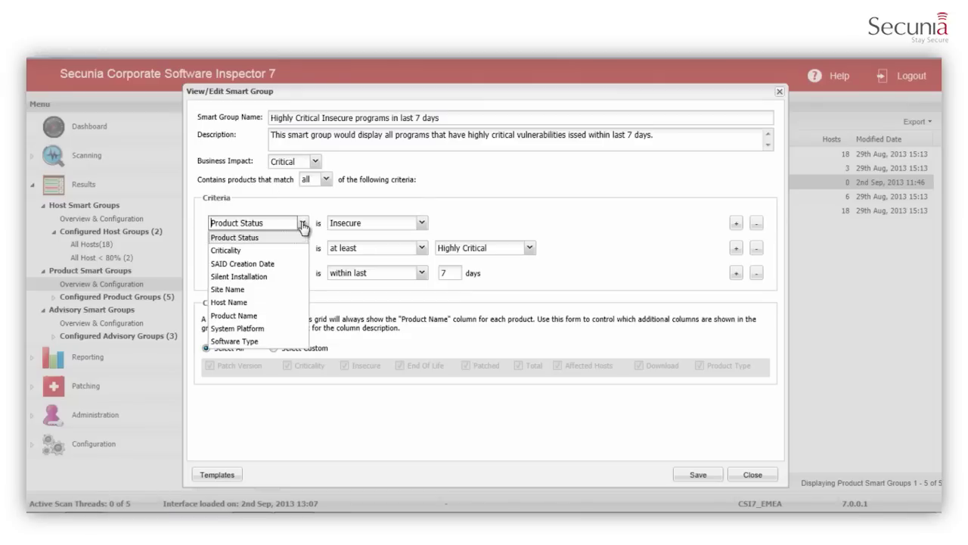
{"action": "left_click", "coordinate": [258, 215]}
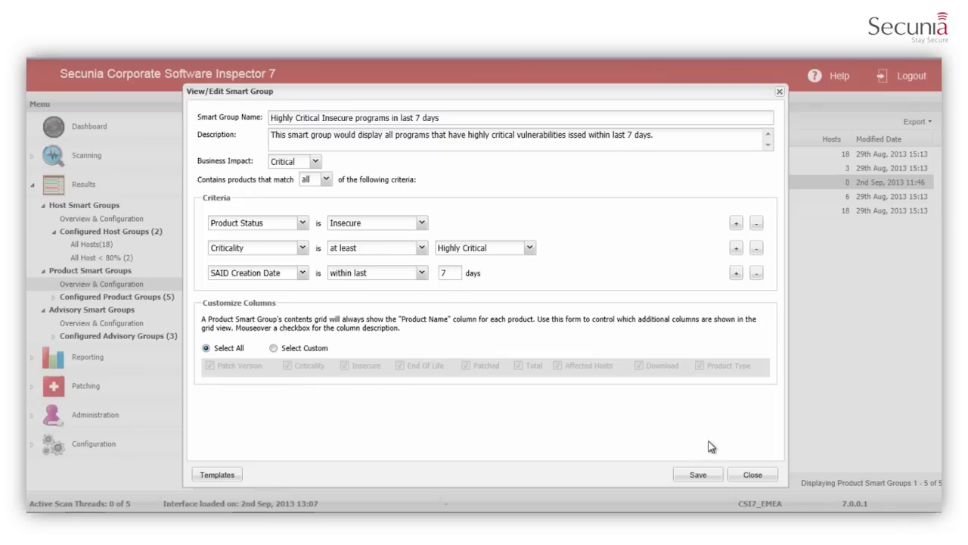
{"action": "left_click", "coordinate": [753, 474]}
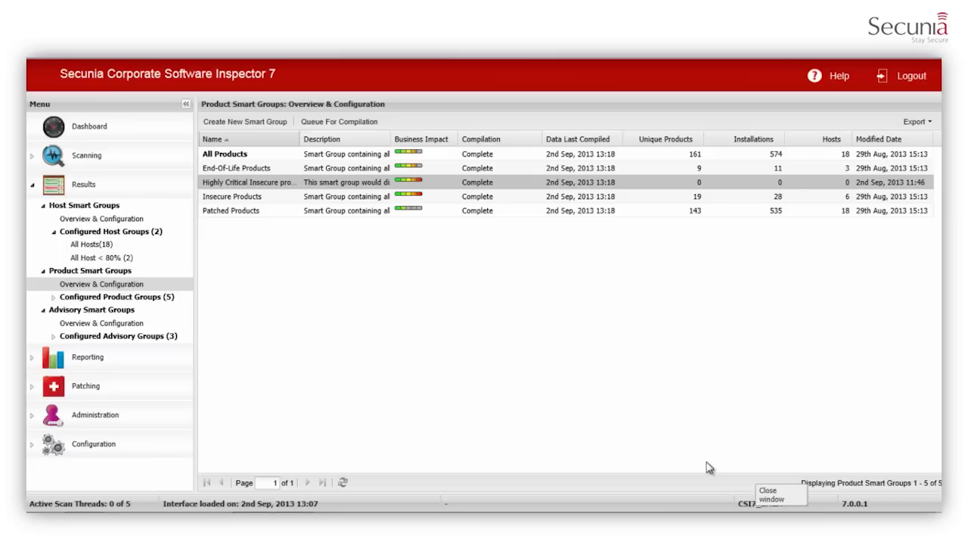
Examine the configuration of the "Extremly Critical Vulnerabilities" advisory smart group, closing it without saving
{"action": "left_click", "coordinate": [76, 324]}
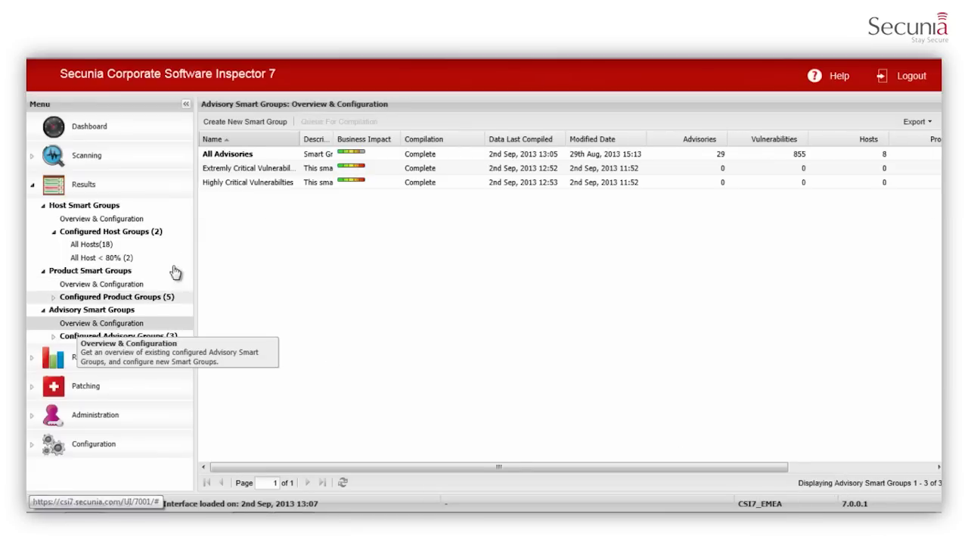
{"action": "left_click", "coordinate": [234, 173]}
{"action": "right_click", "coordinate": [234, 172]}
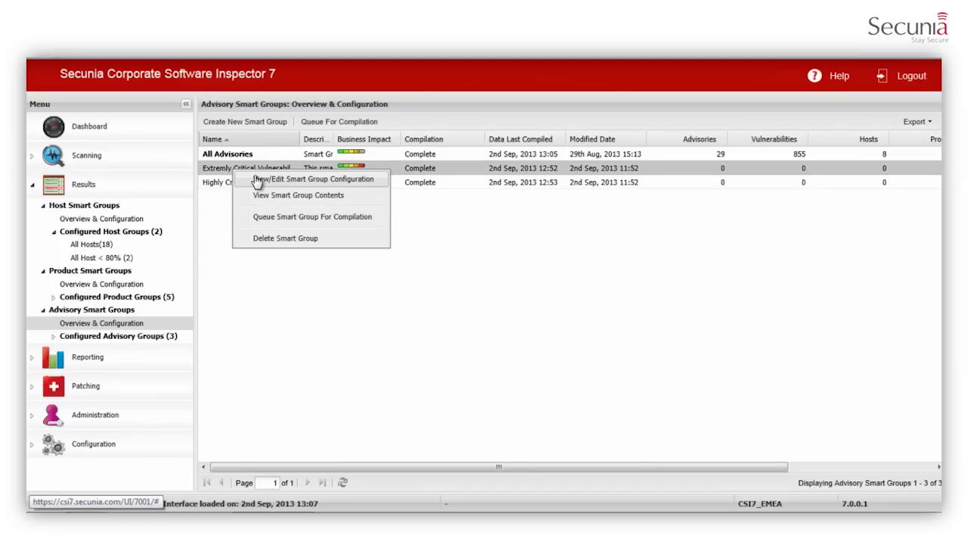
{"action": "left_click", "coordinate": [257, 183]}
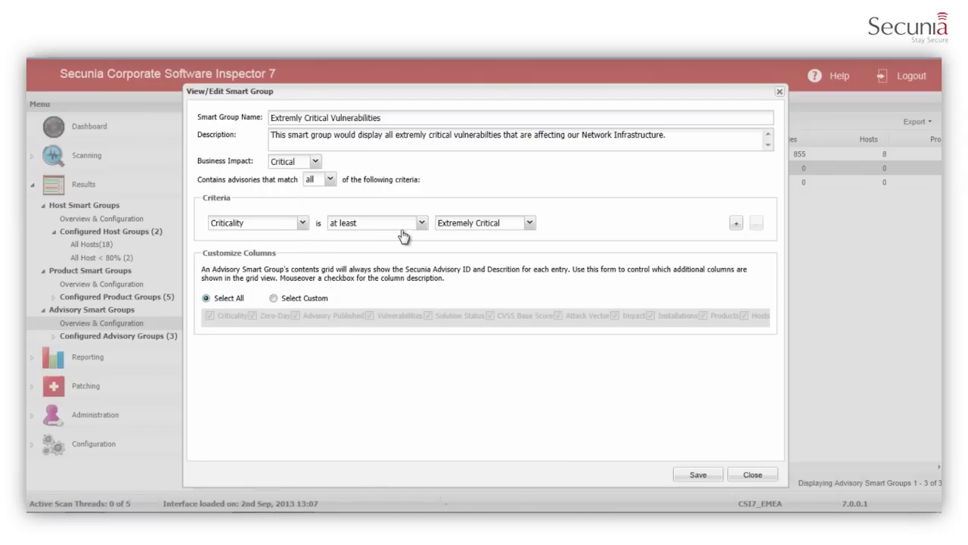
{"action": "left_click", "coordinate": [754, 474]}
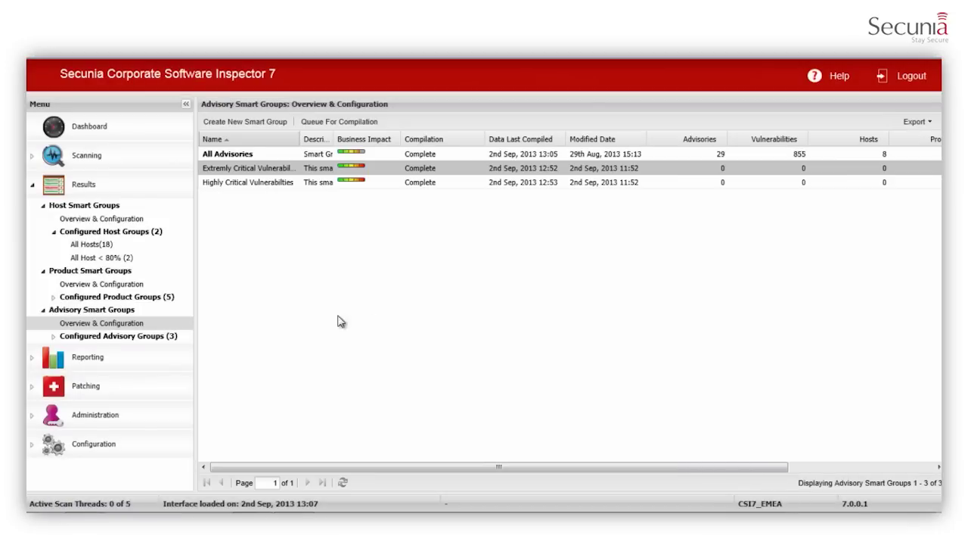
Review the smart group choices and recipient options of a new Smart Group Notification in Reporting, closing the form without saving
{"action": "left_click", "coordinate": [63, 363]}
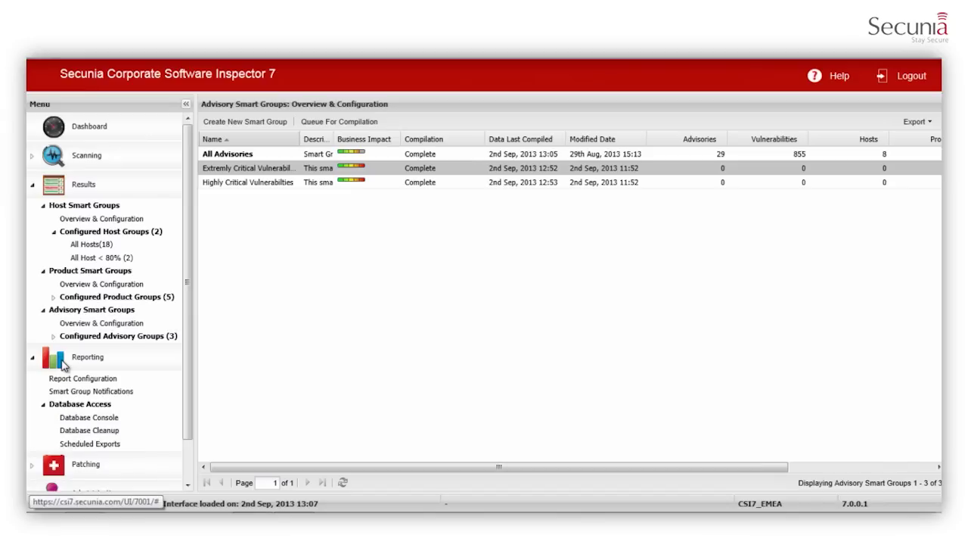
{"action": "left_click", "coordinate": [89, 392]}
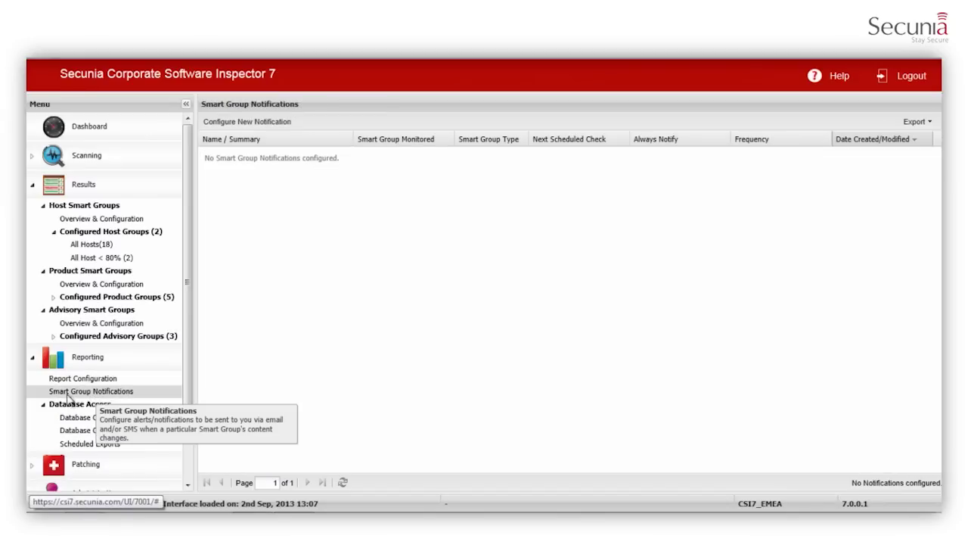
{"action": "left_click", "coordinate": [266, 123]}
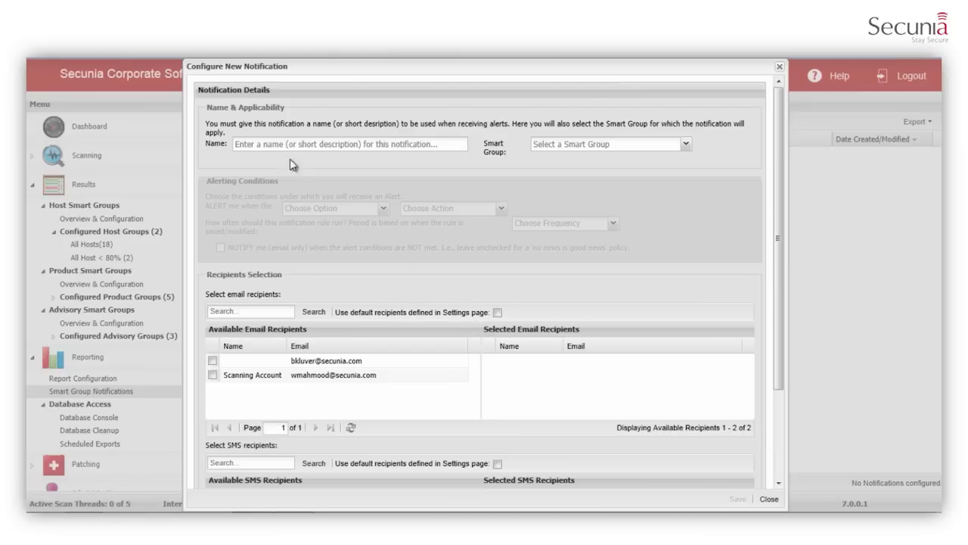
{"action": "left_click", "coordinate": [687, 146]}
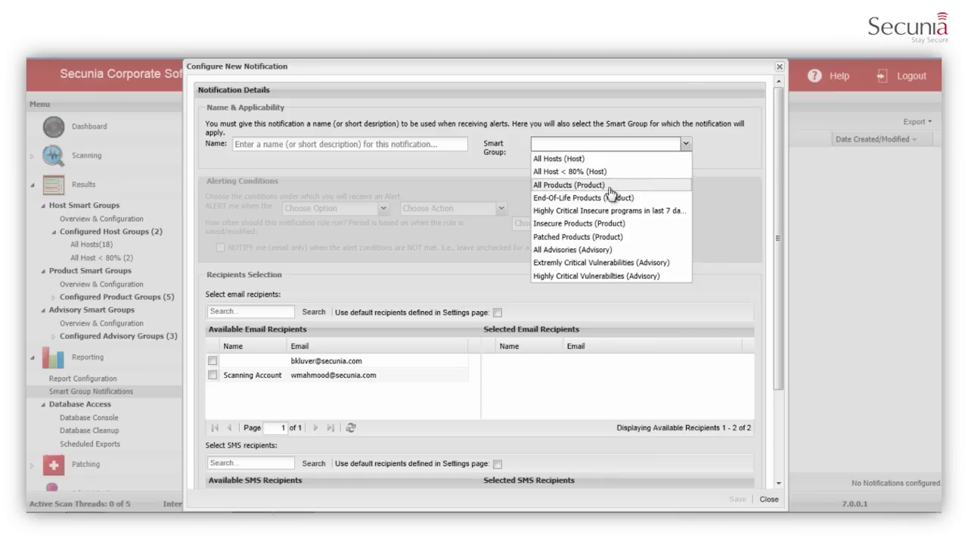
{"action": "left_click", "coordinate": [658, 456]}
{"action": "scroll", "coordinate": [657, 455], "scroll_direction": "down", "scroll_amount": 3}
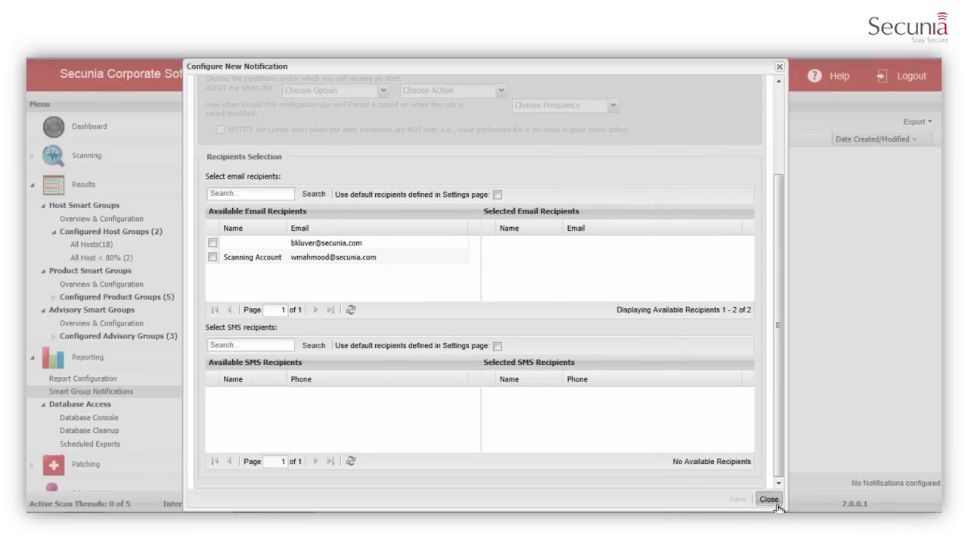
{"action": "left_click", "coordinate": [770, 499]}
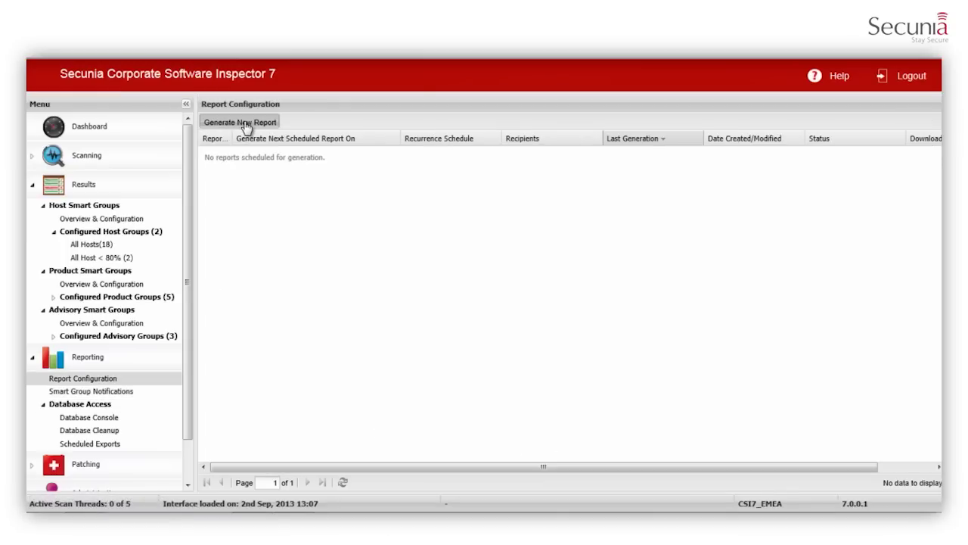
Review the host and product statistics, email recipients and general options of a new report, closing the form without saving
{"action": "left_click", "coordinate": [248, 127]}
{"action": "scroll", "coordinate": [411, 303], "scroll_direction": "down", "scroll_amount": 5}
{"action": "scroll", "coordinate": [411, 348], "scroll_direction": "down", "scroll_amount": 5}
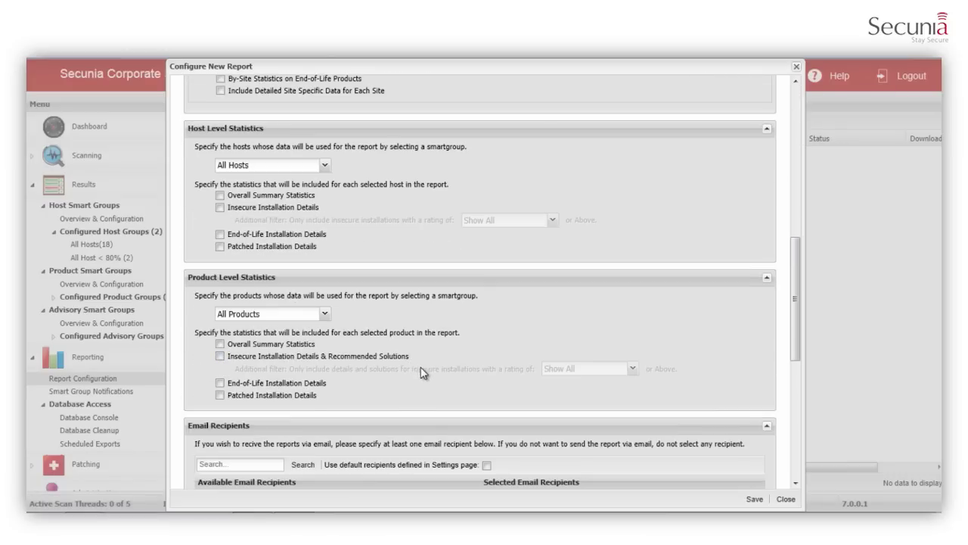
{"action": "scroll", "coordinate": [424, 374], "scroll_direction": "down", "scroll_amount": 6}
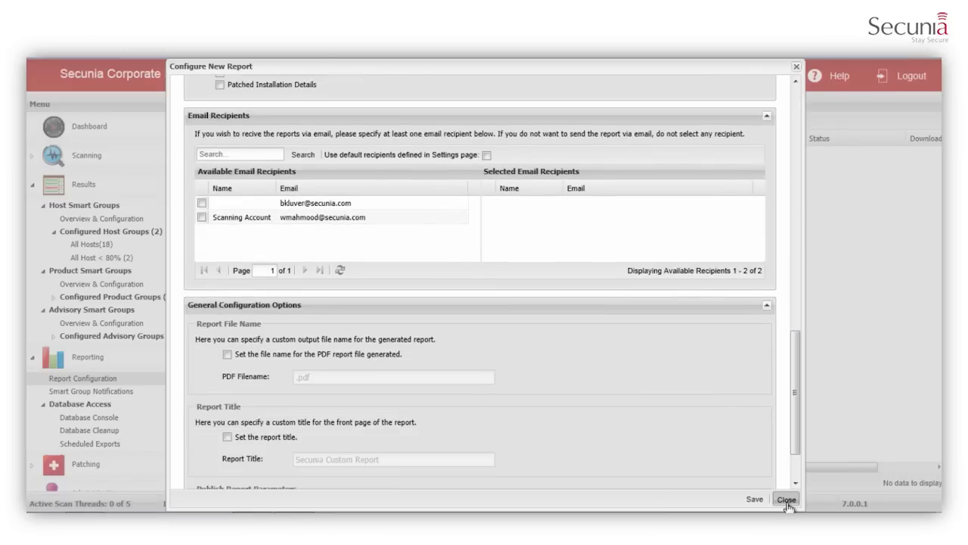
{"action": "left_click", "coordinate": [785, 499]}
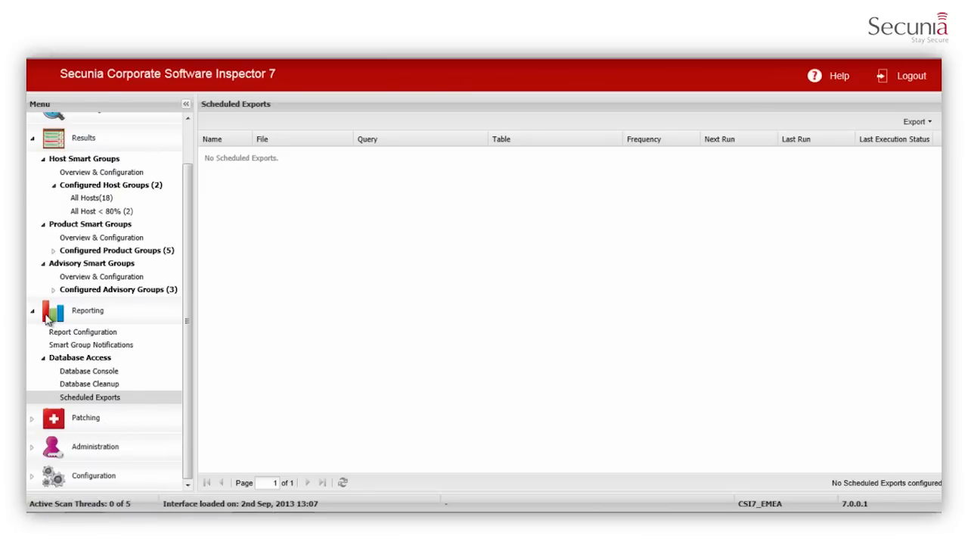
Collapse the Reporting section, expand Patching and view the Secunia Package System (SPS) product list
{"action": "scroll", "coordinate": [44, 382], "scroll_direction": "up", "scroll_amount": 2}
{"action": "left_click", "coordinate": [42, 356]}
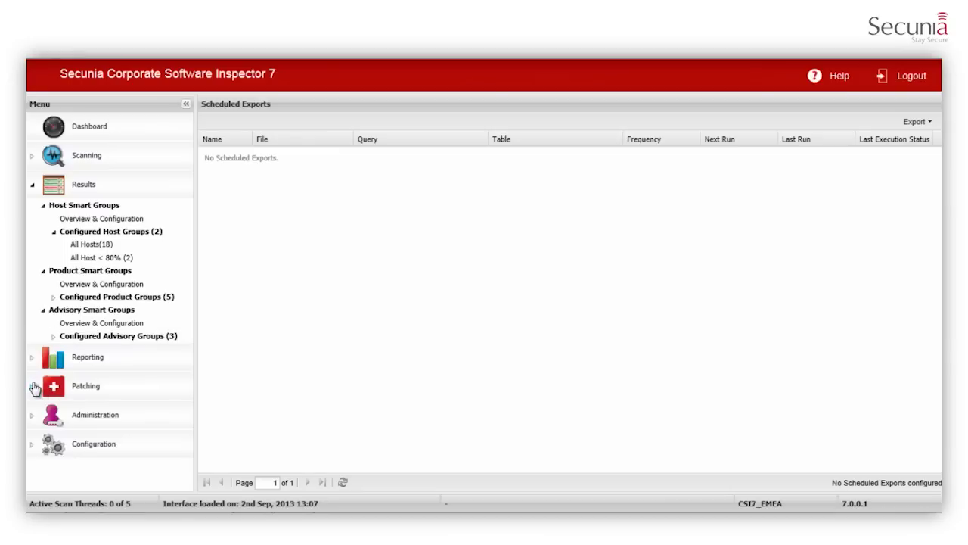
{"action": "left_click", "coordinate": [35, 388]}
{"action": "scroll", "coordinate": [34, 382], "scroll_direction": "down", "scroll_amount": 3}
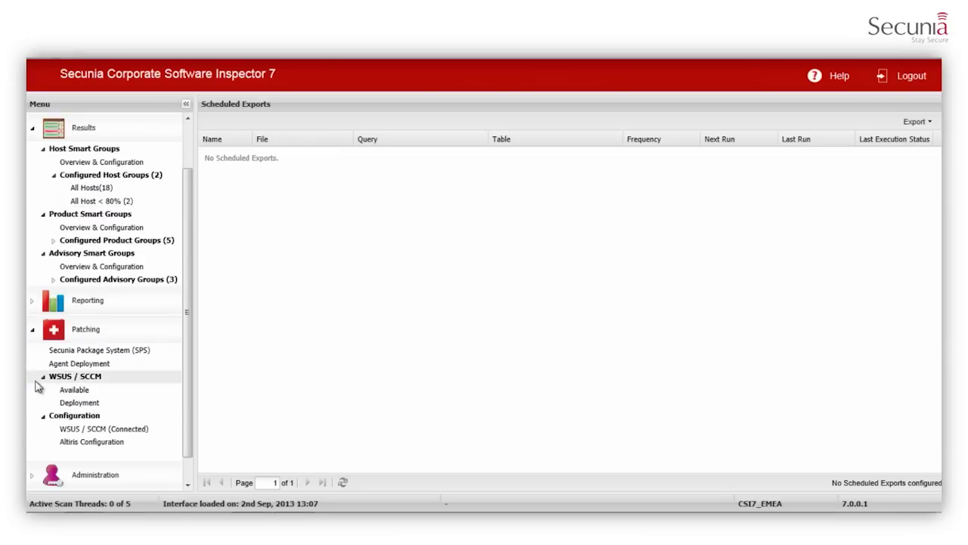
{"action": "left_click", "coordinate": [73, 325]}
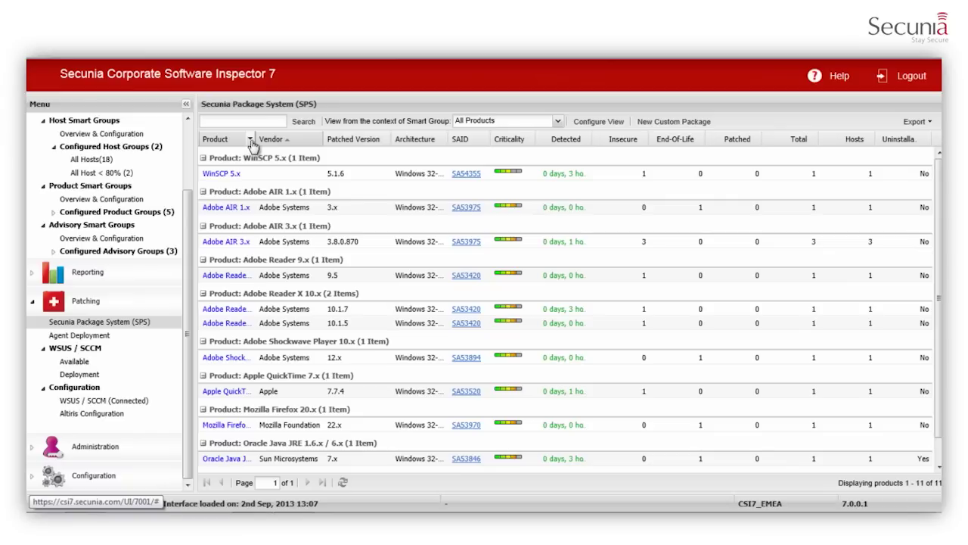
Widen the Product column in the Secunia Package System list, returning to that list from the WSUS configuration page
{"action": "left_click_drag", "start_coordinate": [258, 140], "coordinate": [313, 139]}
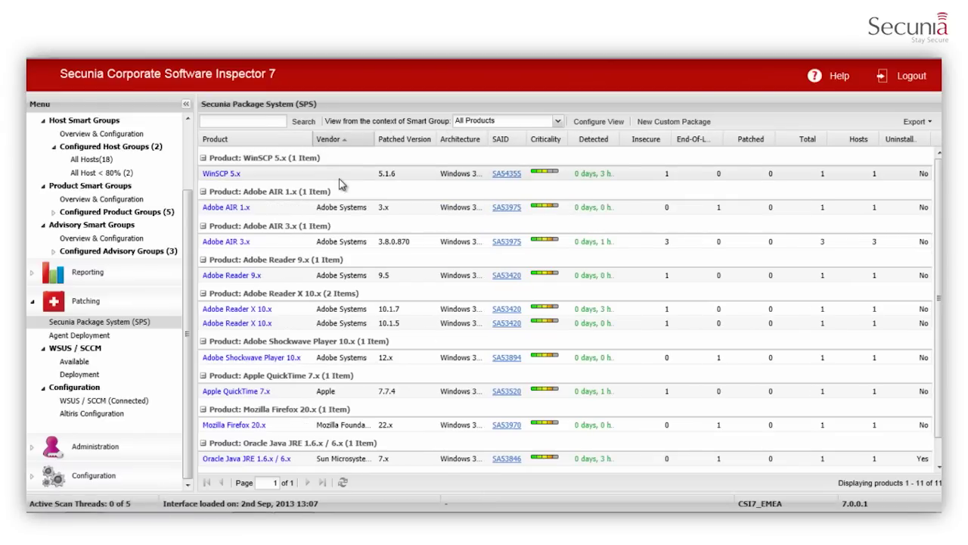
{"action": "scroll", "coordinate": [367, 182], "scroll_direction": "down", "scroll_amount": 1}
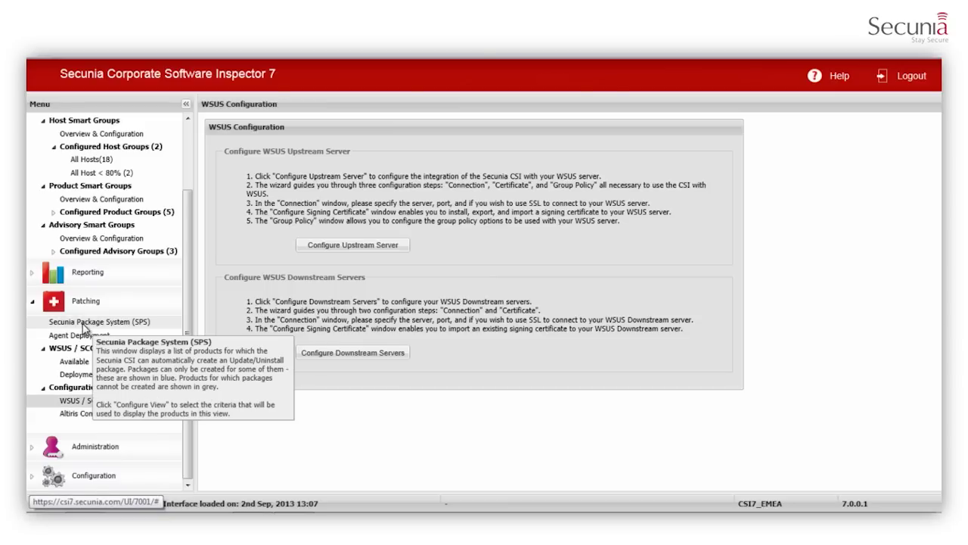
{"action": "left_click", "coordinate": [85, 325]}
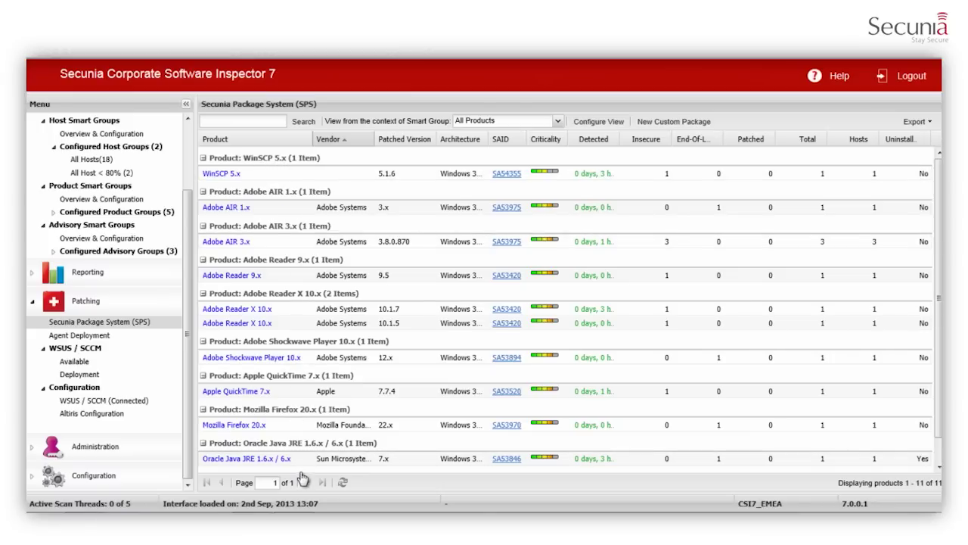
Start an update package for Apple QuickTime 7.x, agreeing to create it despite the package conflict
{"action": "left_click", "coordinate": [278, 395]}
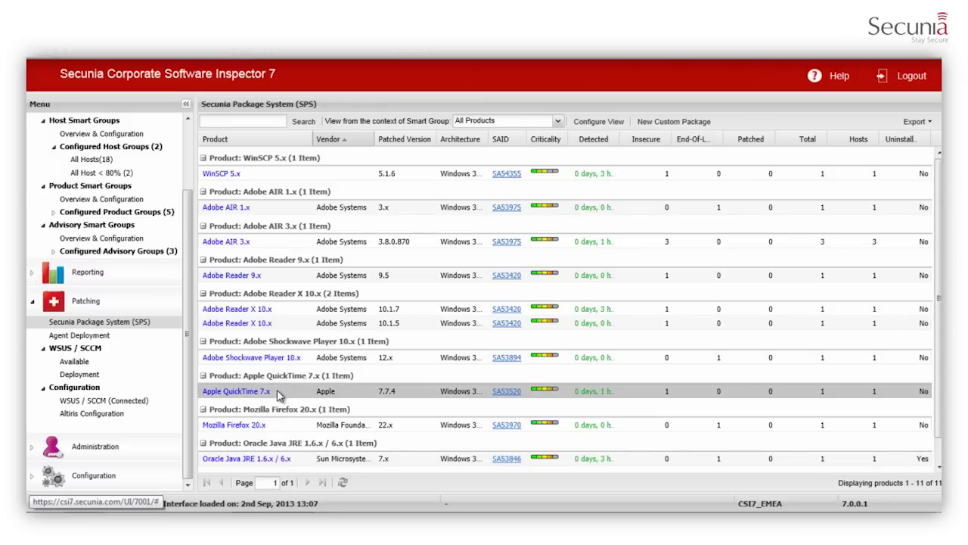
{"action": "right_click", "coordinate": [279, 396]}
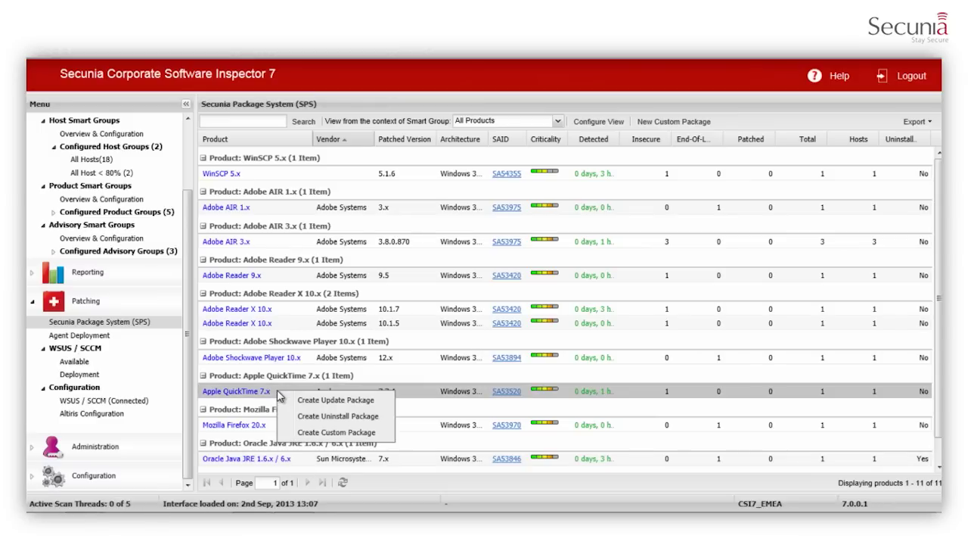
{"action": "left_click", "coordinate": [356, 405]}
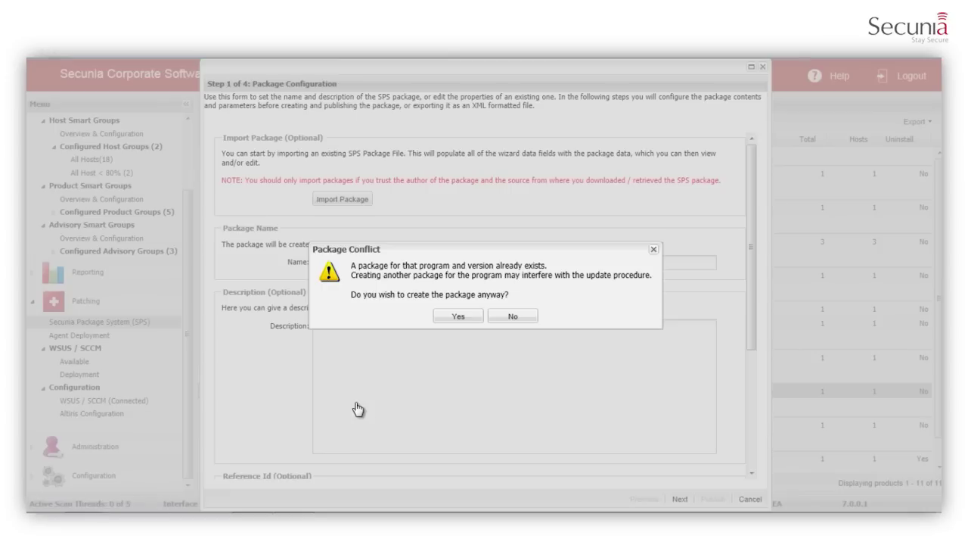
{"action": "left_click", "coordinate": [457, 318]}
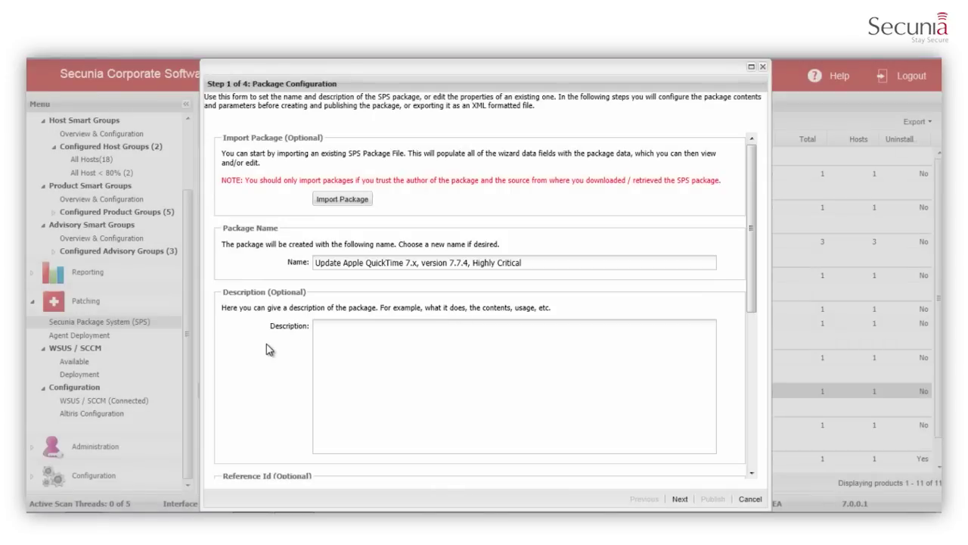
Enable desktop shortcut removal, automatic update disabling, prior version removal, clean installation and package content editing, and continue to the package contents
{"action": "scroll", "coordinate": [266, 349], "scroll_direction": "down", "scroll_amount": 3}
{"action": "scroll", "coordinate": [266, 350], "scroll_direction": "down", "scroll_amount": 3}
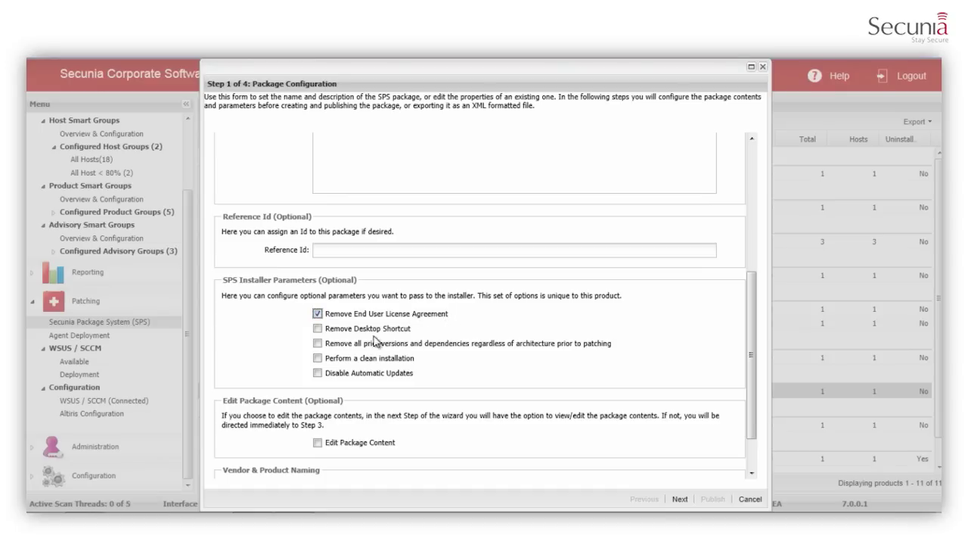
{"action": "left_click", "coordinate": [318, 329]}
{"action": "left_click", "coordinate": [318, 374]}
{"action": "left_click", "coordinate": [317, 344]}
{"action": "left_click", "coordinate": [318, 358]}
{"action": "scroll", "coordinate": [280, 397], "scroll_direction": "down", "scroll_amount": 1}
{"action": "left_click", "coordinate": [318, 386]}
{"action": "left_click", "coordinate": [679, 501]}
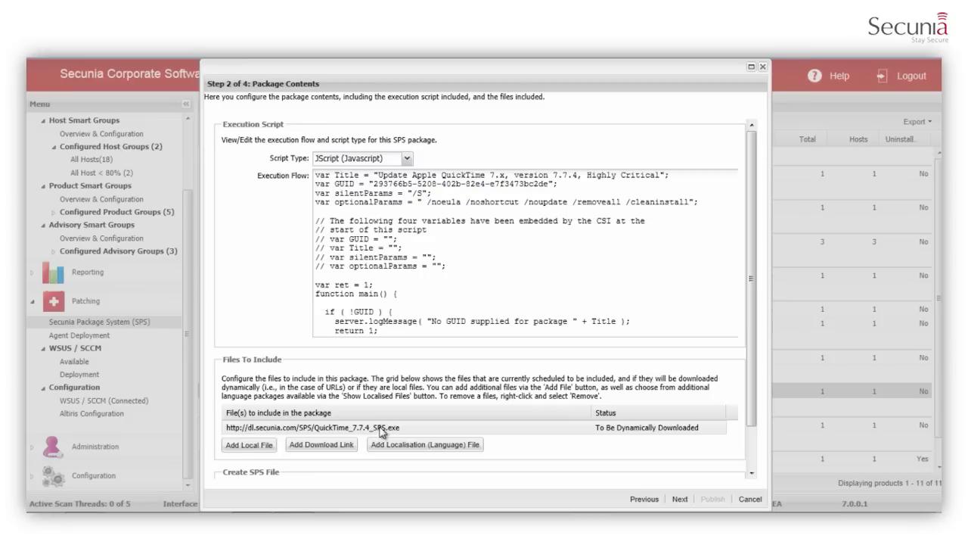
Accept the package contents, set the minimum version to 6.0.0.0 and continue to the applicability rules
{"action": "left_click", "coordinate": [680, 498]}
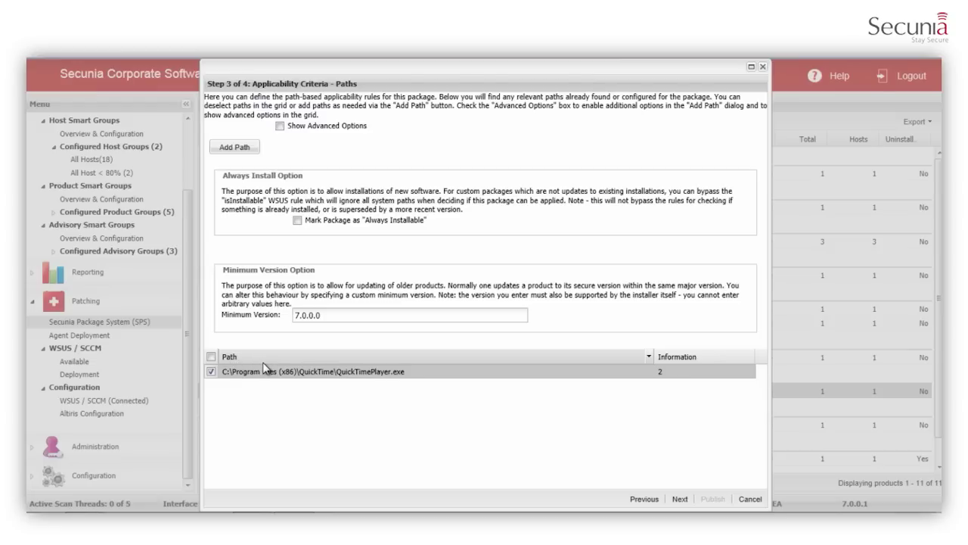
{"action": "left_click", "coordinate": [295, 316]}
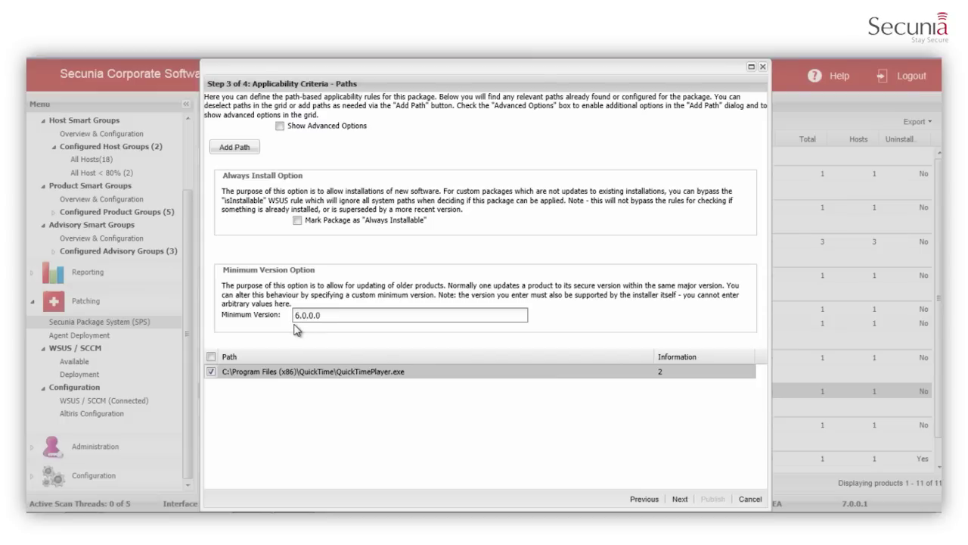
{"action": "left_click", "coordinate": [679, 503]}
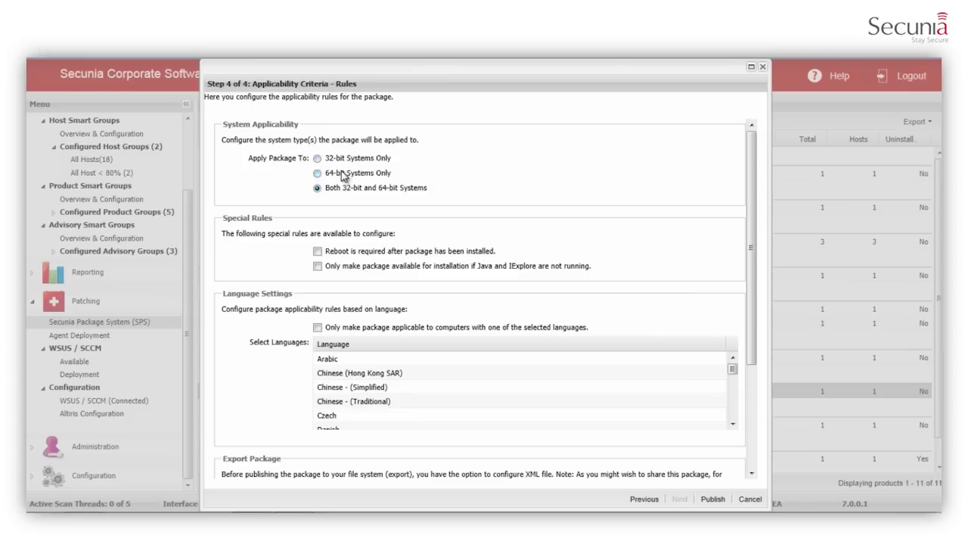
Publish the QuickTime package for both 32-bit and 64-bit systems and expand All Computers in its approval dialog
{"action": "scroll", "coordinate": [356, 193], "scroll_direction": "down", "scroll_amount": 1}
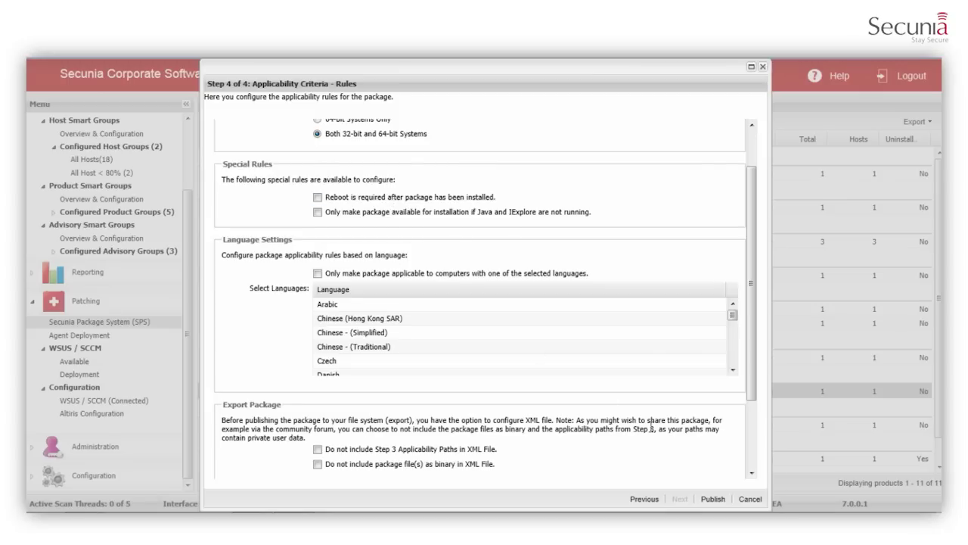
{"action": "left_click", "coordinate": [711, 500]}
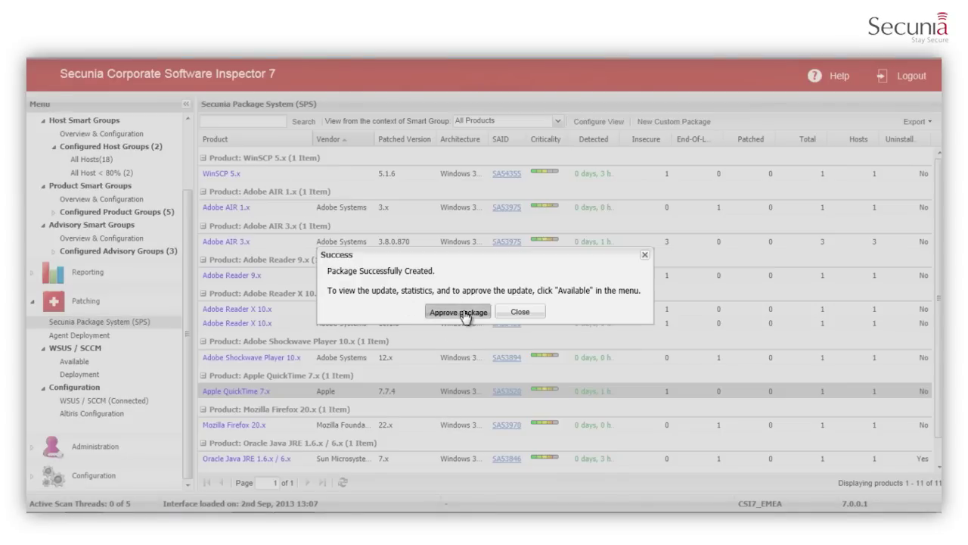
{"action": "left_click", "coordinate": [463, 312]}
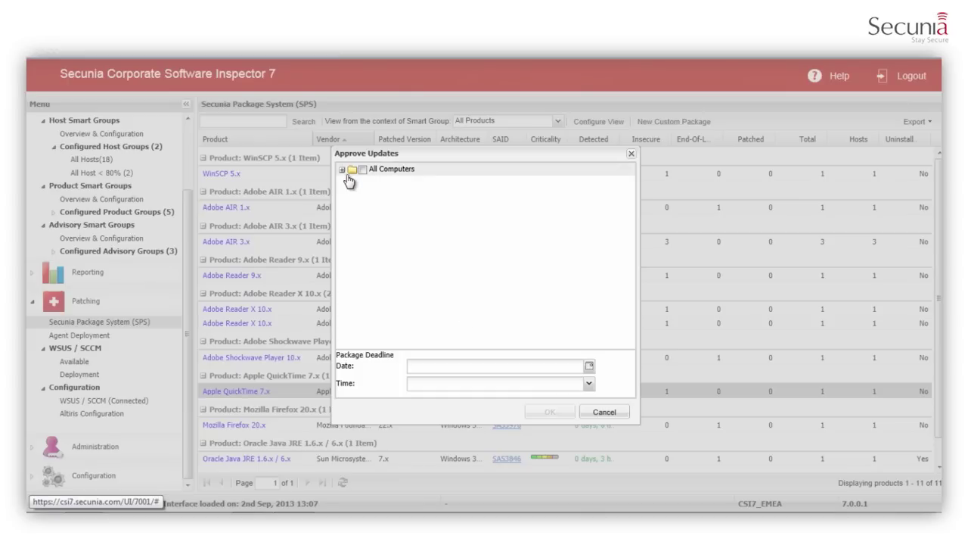
{"action": "left_click", "coordinate": [341, 169]}
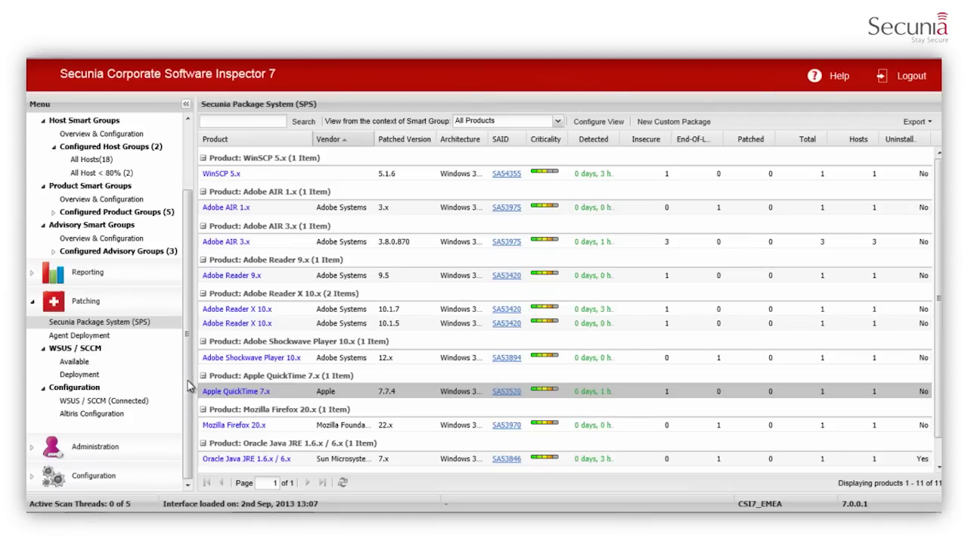
Open the Scanning Account's details from User Management under Administration, with the Patching section collapsed
{"action": "left_click", "coordinate": [76, 447]}
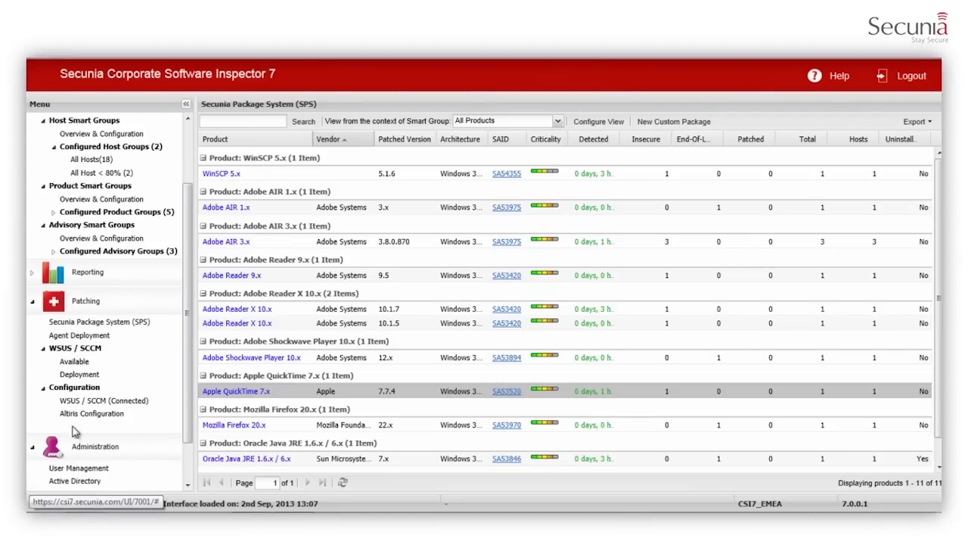
{"action": "left_click", "coordinate": [54, 306]}
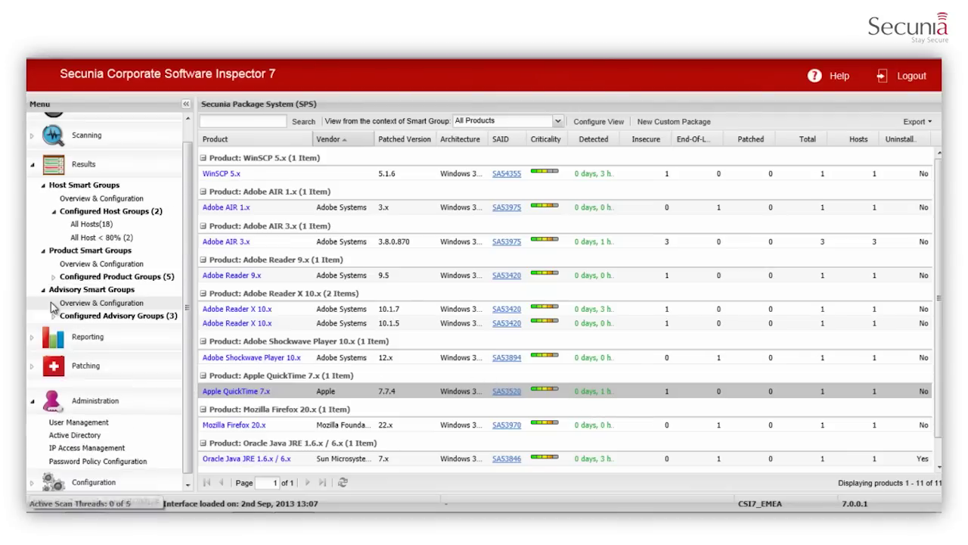
{"action": "left_click", "coordinate": [79, 416]}
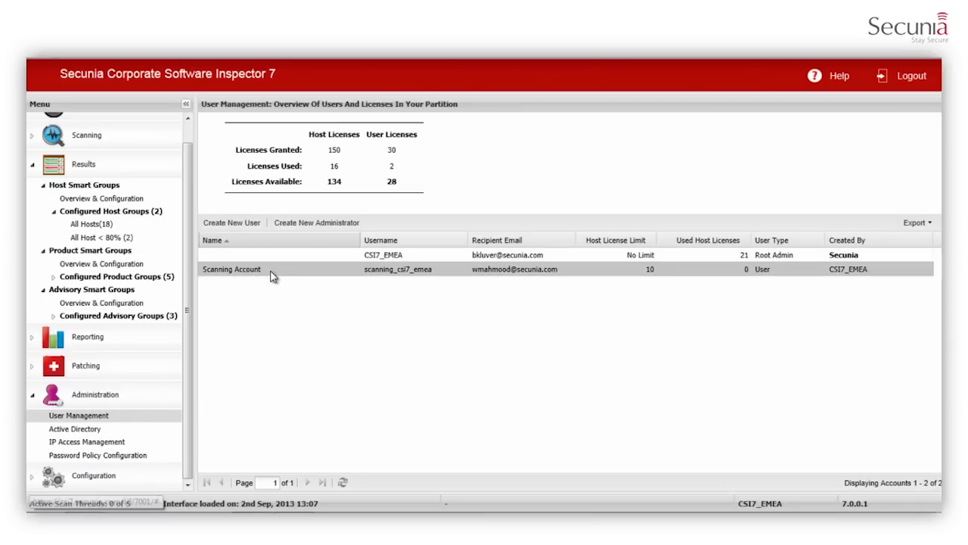
{"action": "right_click", "coordinate": [272, 277]}
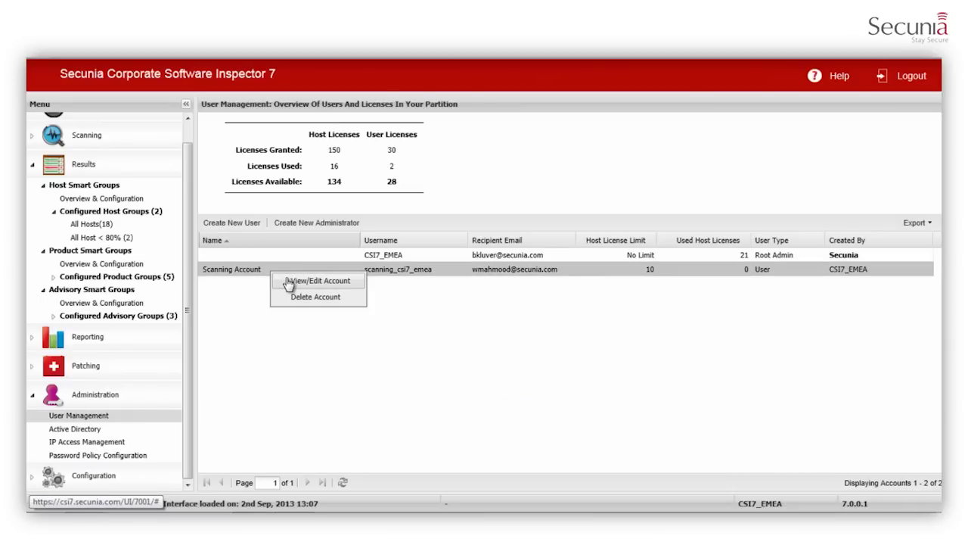
{"action": "left_click", "coordinate": [292, 284]}
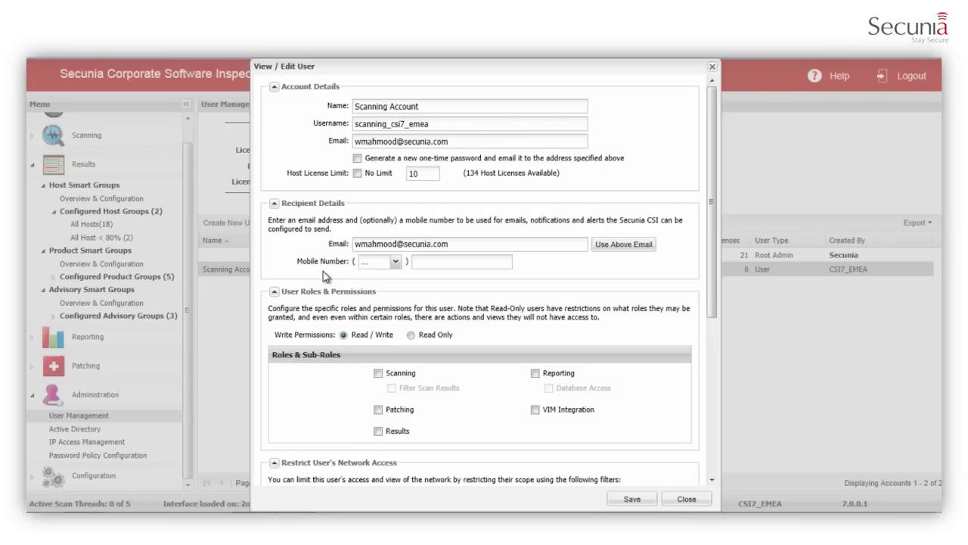
Select the Scanning, Reporting and Results roles for the Scanning Account
{"action": "scroll", "coordinate": [306, 278], "scroll_direction": "down", "scroll_amount": 3}
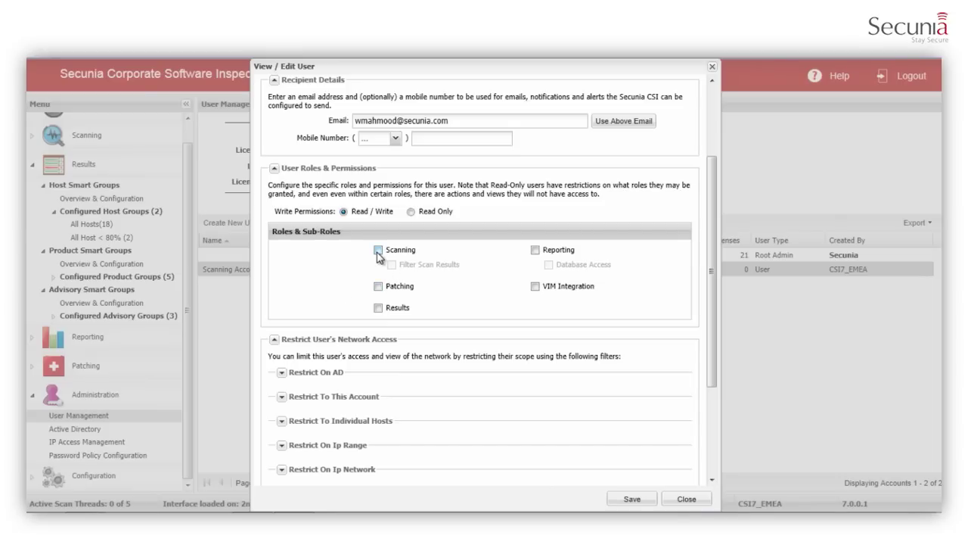
{"action": "left_click", "coordinate": [378, 250]}
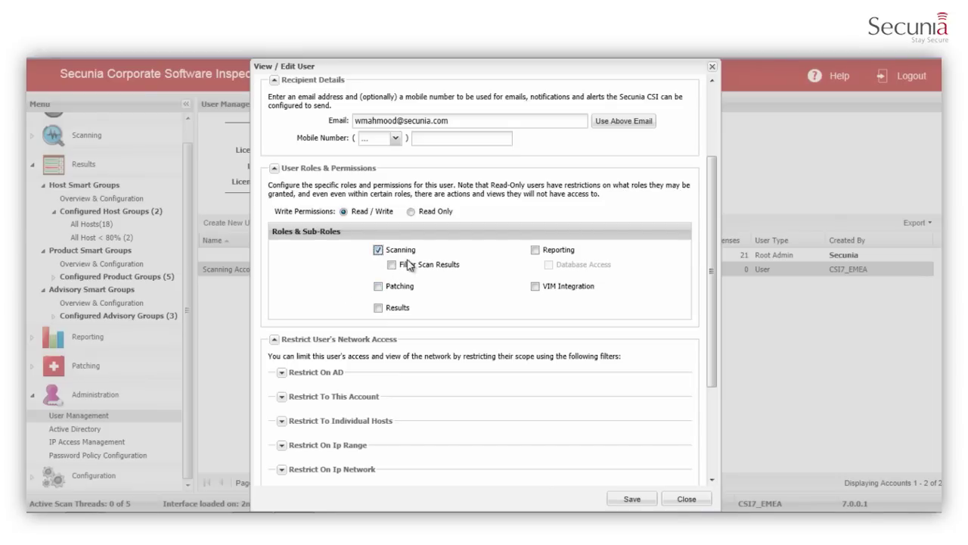
{"action": "left_click", "coordinate": [536, 252]}
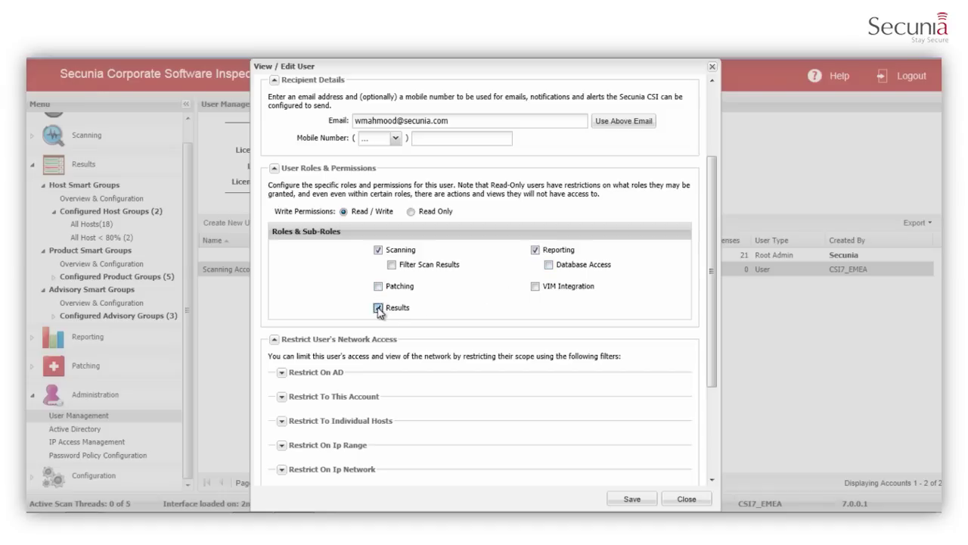
Review the account's Active Directory and individual host restrictions, browsing the directory nodes, and close the form without saving
{"action": "scroll", "coordinate": [400, 336], "scroll_direction": "down", "scroll_amount": 3}
{"action": "left_click", "coordinate": [281, 249]}
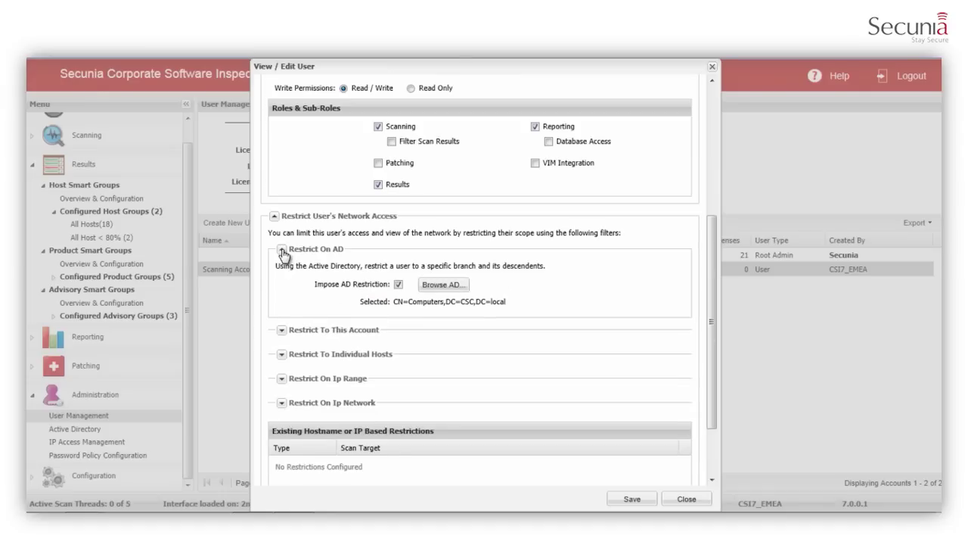
{"action": "left_click", "coordinate": [436, 287]}
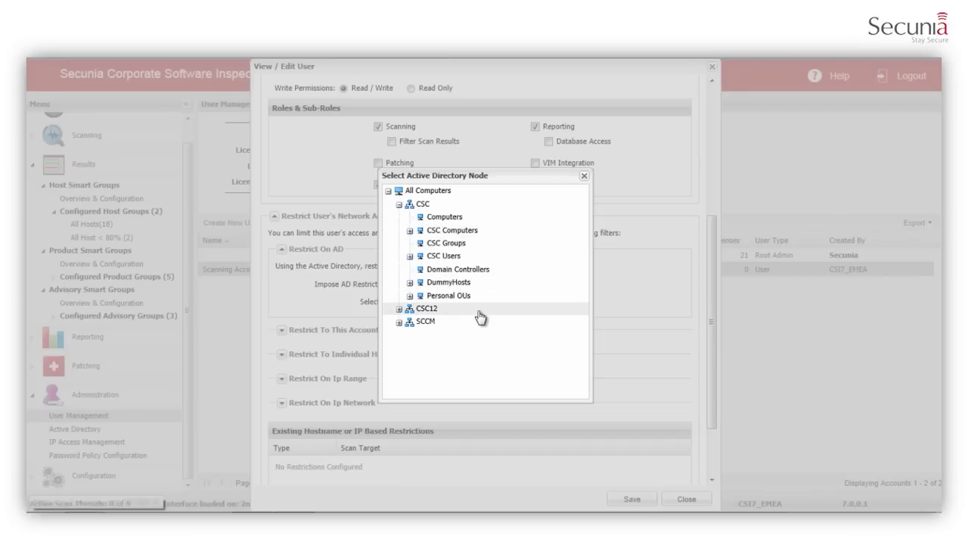
{"action": "double_click", "coordinate": [573, 217]}
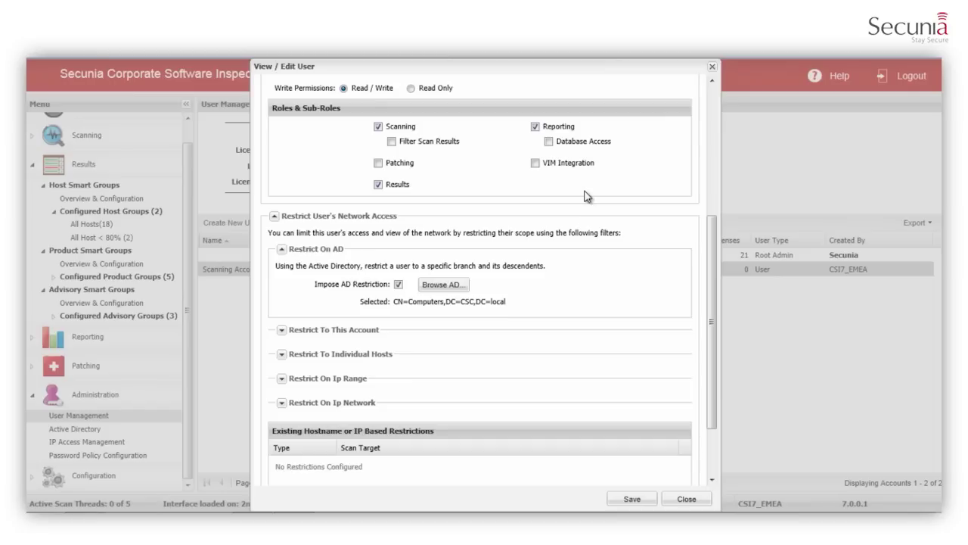
{"action": "scroll", "coordinate": [571, 228], "scroll_direction": "down", "scroll_amount": 3}
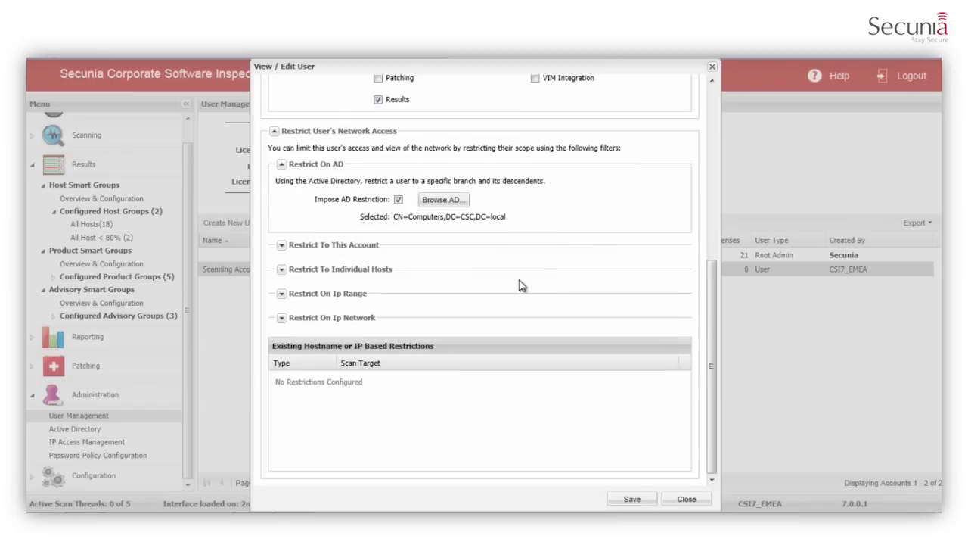
{"action": "left_click", "coordinate": [282, 271]}
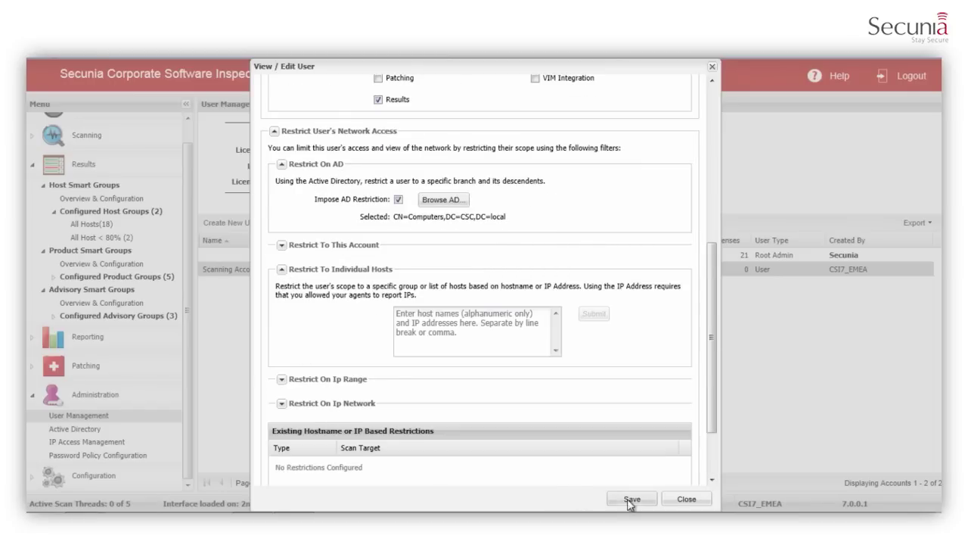
{"action": "left_click", "coordinate": [686, 501]}
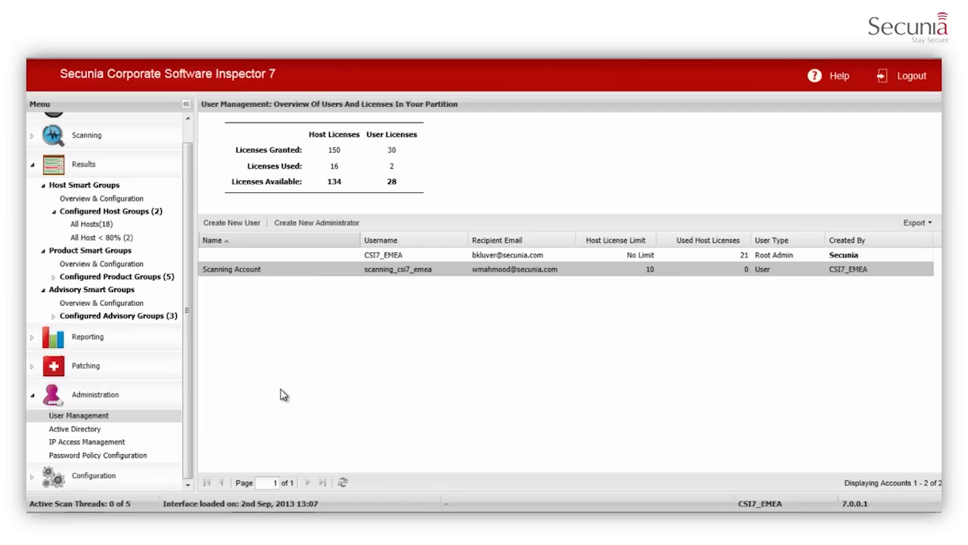
Activate Instant Access in the Configuration section's settings and acknowledge the saved configuration
{"action": "left_click", "coordinate": [40, 405]}
{"action": "left_click", "coordinate": [56, 444]}
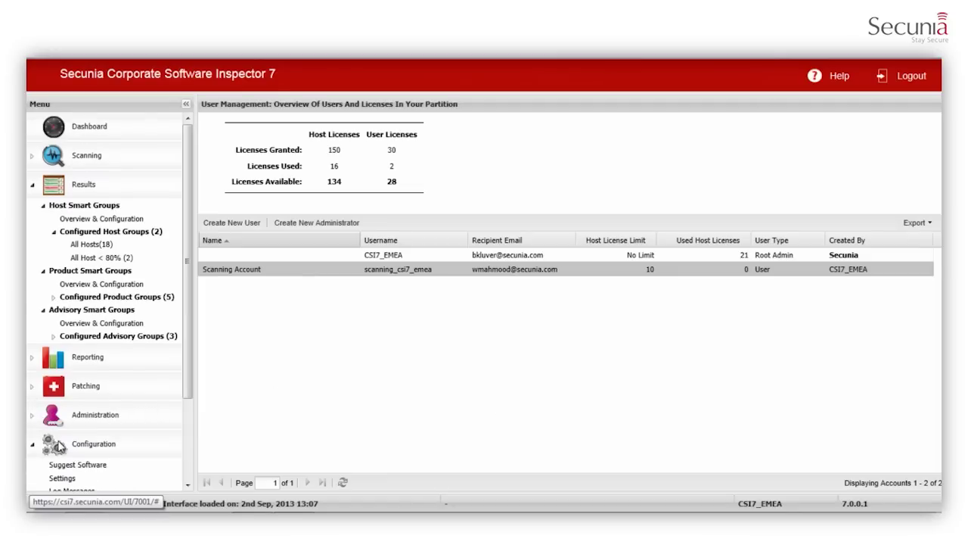
{"action": "scroll", "coordinate": [57, 438], "scroll_direction": "down", "scroll_amount": 3}
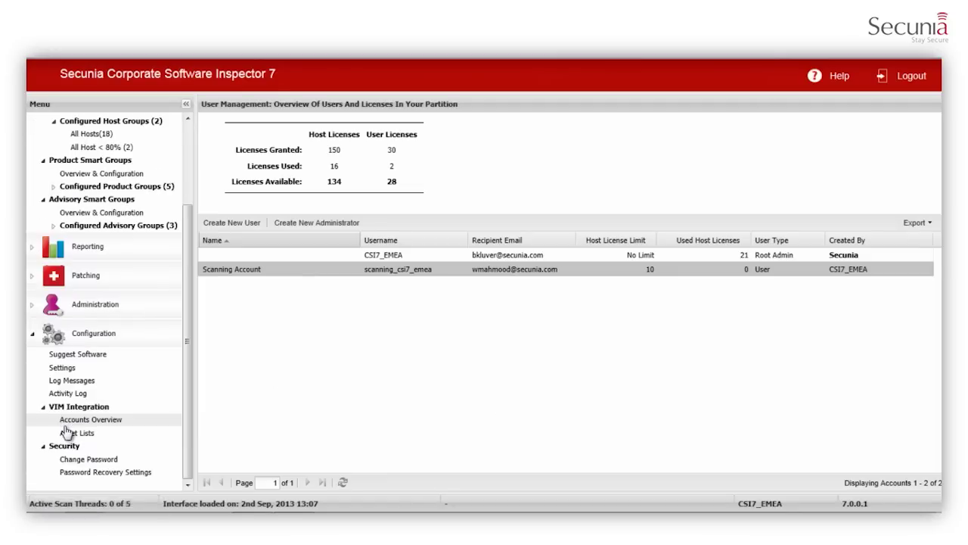
{"action": "left_click", "coordinate": [61, 369]}
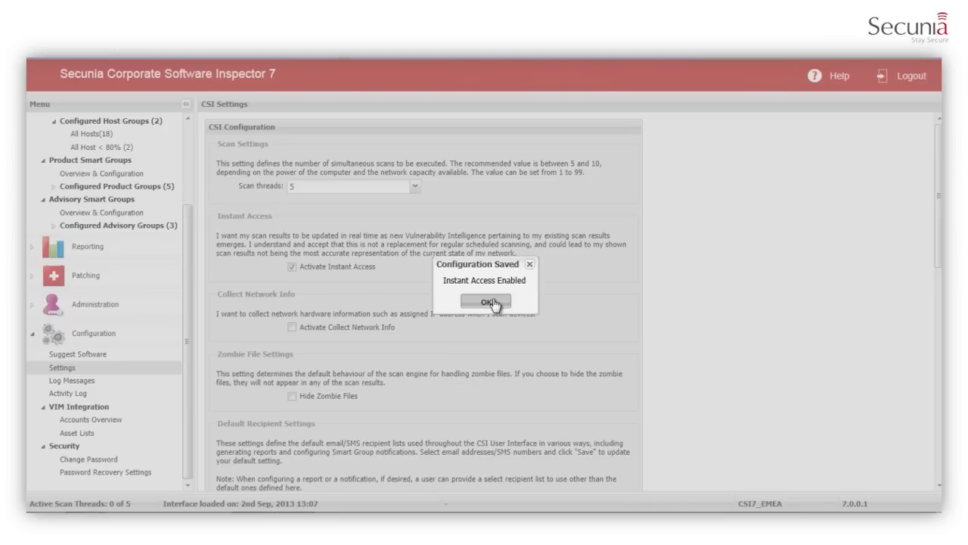
{"action": "left_click", "coordinate": [491, 301]}
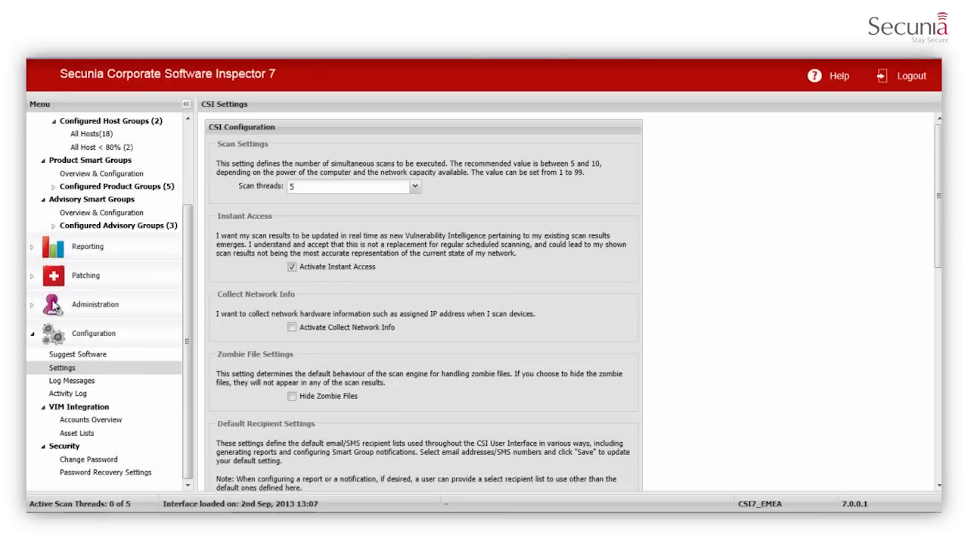
Collapse Configuration, expand Administration and view the Active Directory integration settings
{"action": "left_click", "coordinate": [32, 333]}
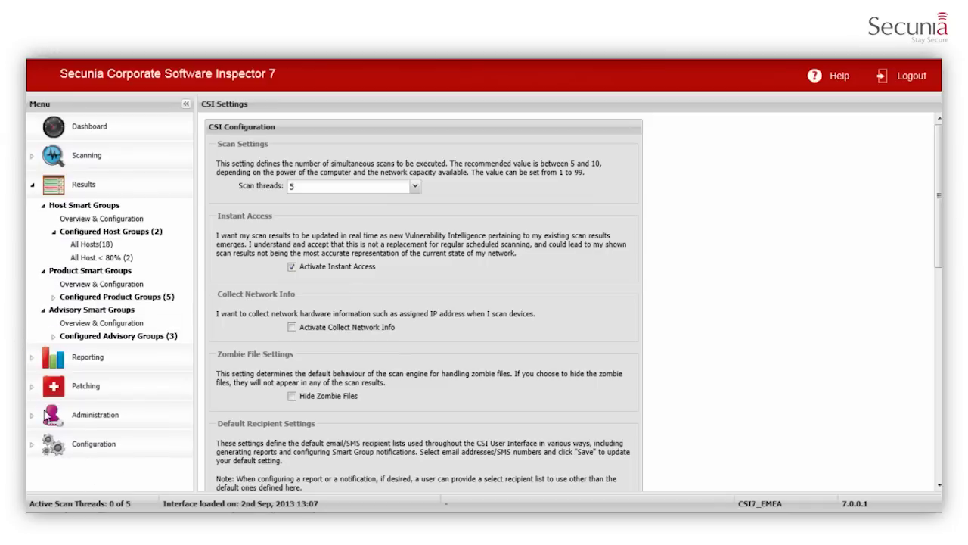
{"action": "left_click", "coordinate": [49, 416]}
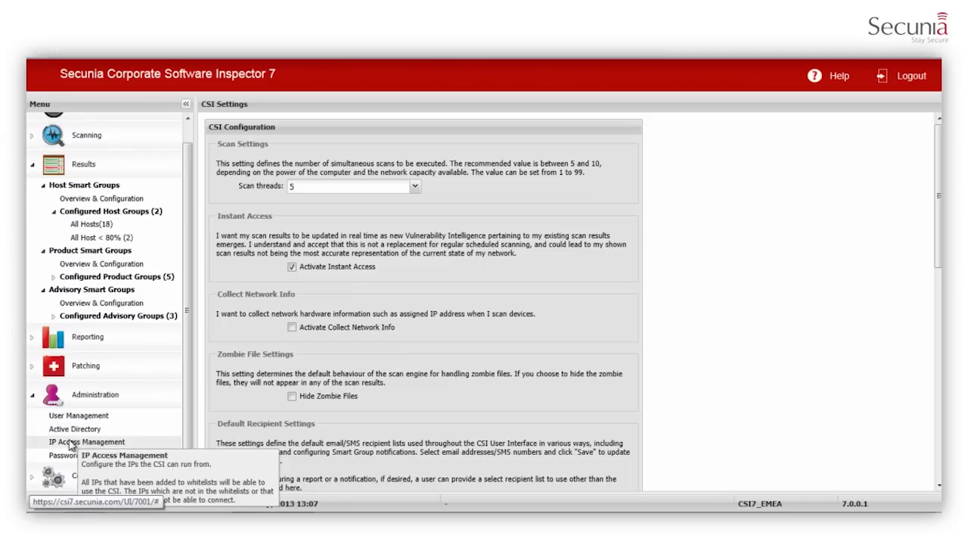
{"action": "left_click", "coordinate": [76, 429]}
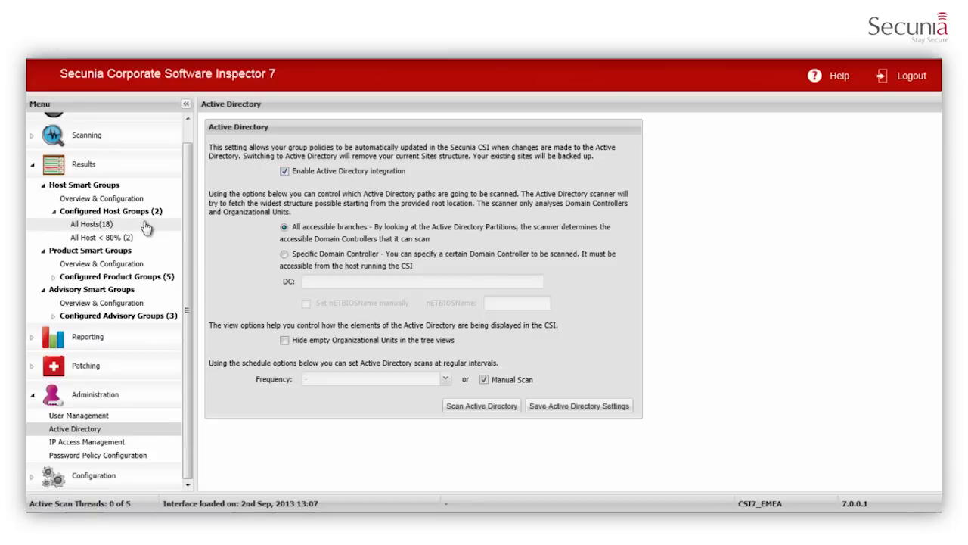
View the hosts in the "All Hosts" smart group and return to the Dashboard
{"action": "left_click", "coordinate": [88, 225]}
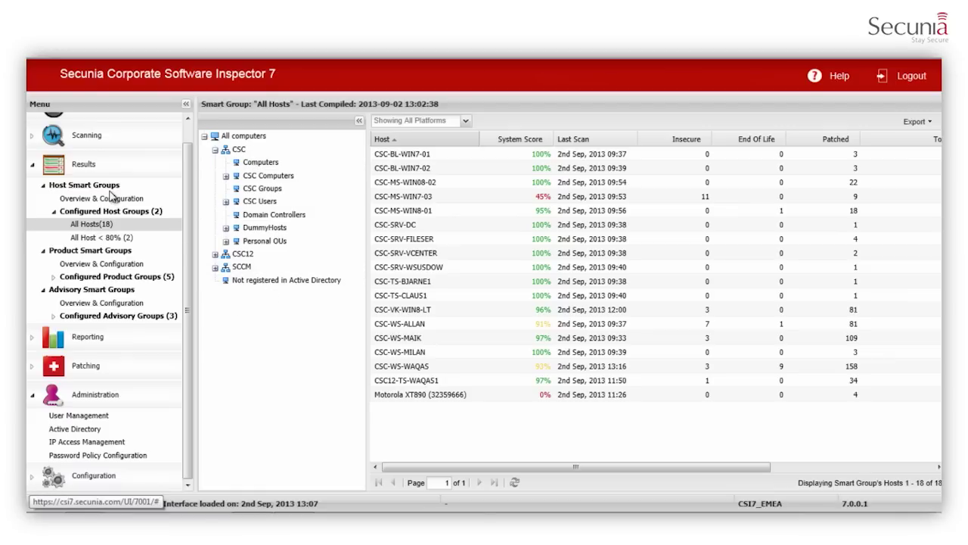
{"action": "scroll", "coordinate": [114, 197], "scroll_direction": "up", "scroll_amount": 1}
{"action": "left_click", "coordinate": [97, 134]}
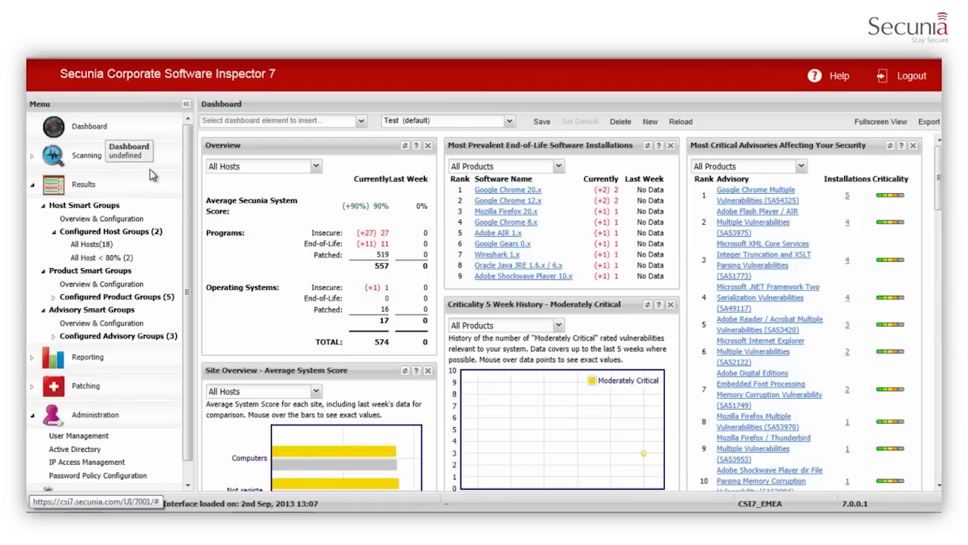